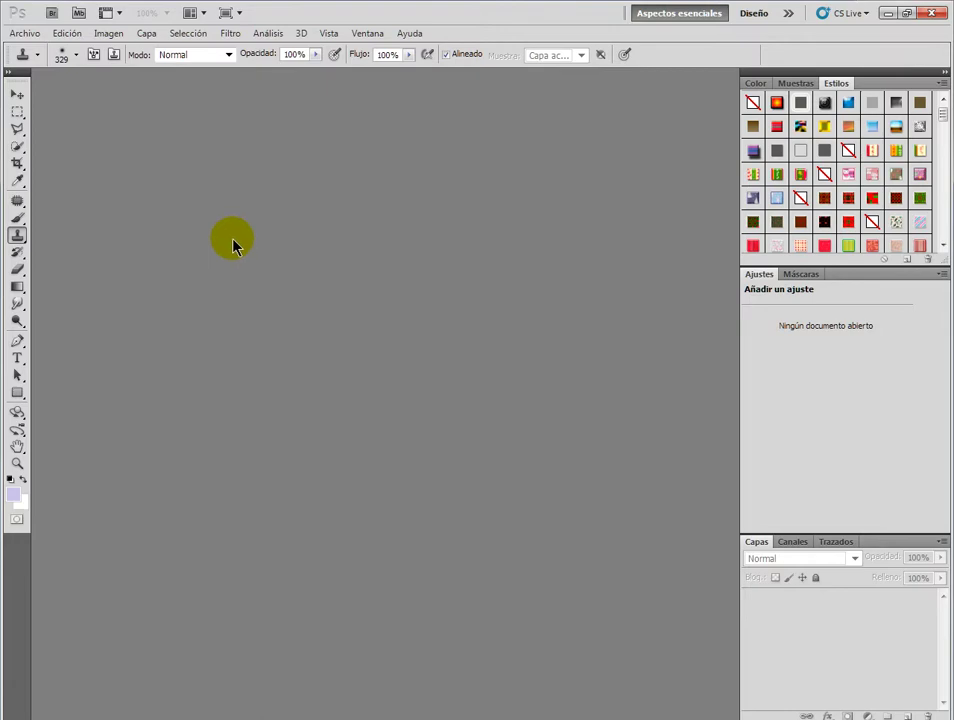
Step: Open the image 5.JPG from the 0tutoriales folder
{"action": "left_click", "coordinate": [28, 33]}
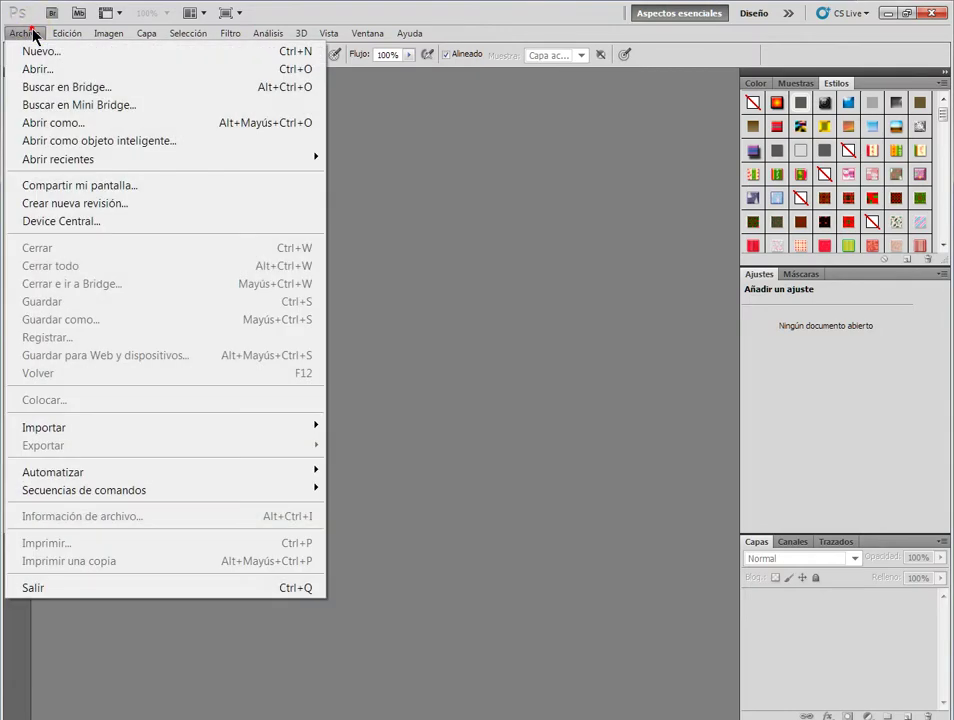
{"action": "left_click", "coordinate": [50, 70]}
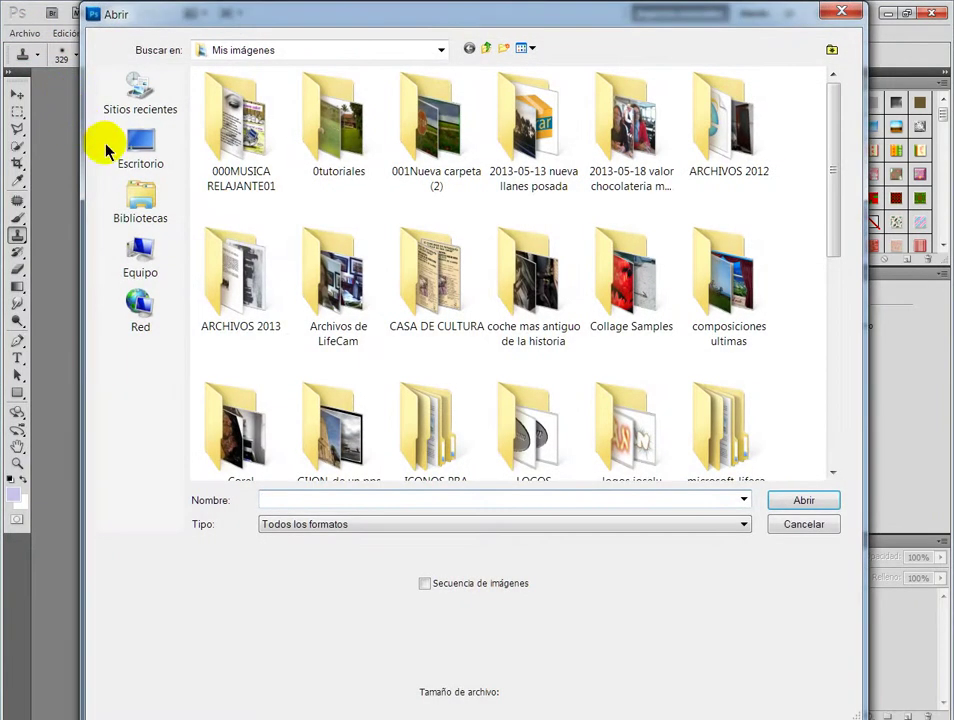
{"action": "double_click", "coordinate": [324, 168]}
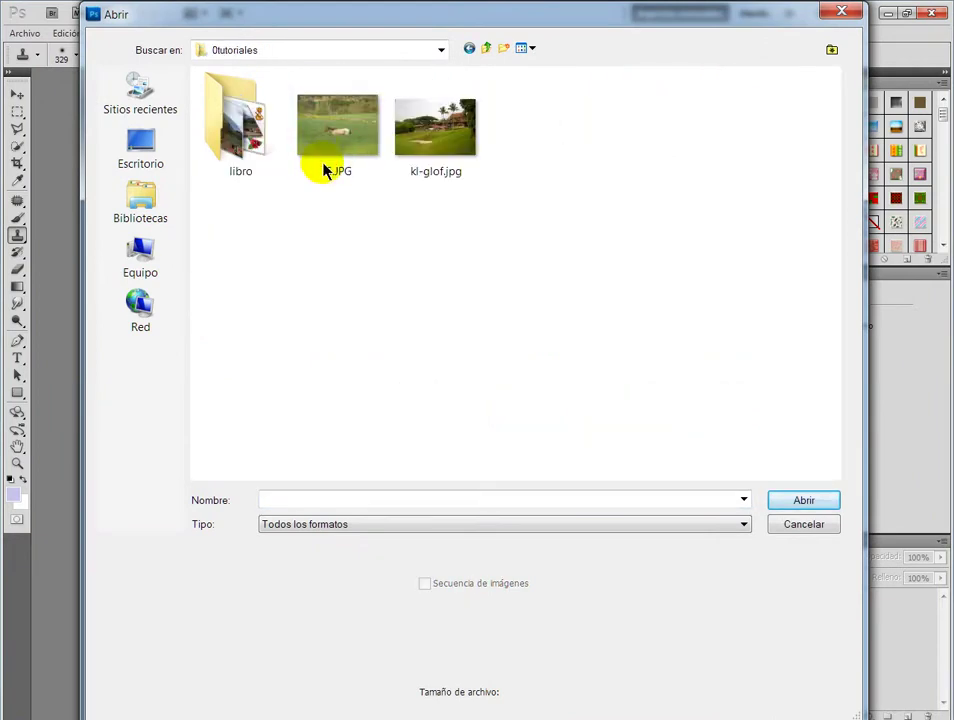
{"action": "left_click", "coordinate": [370, 157]}
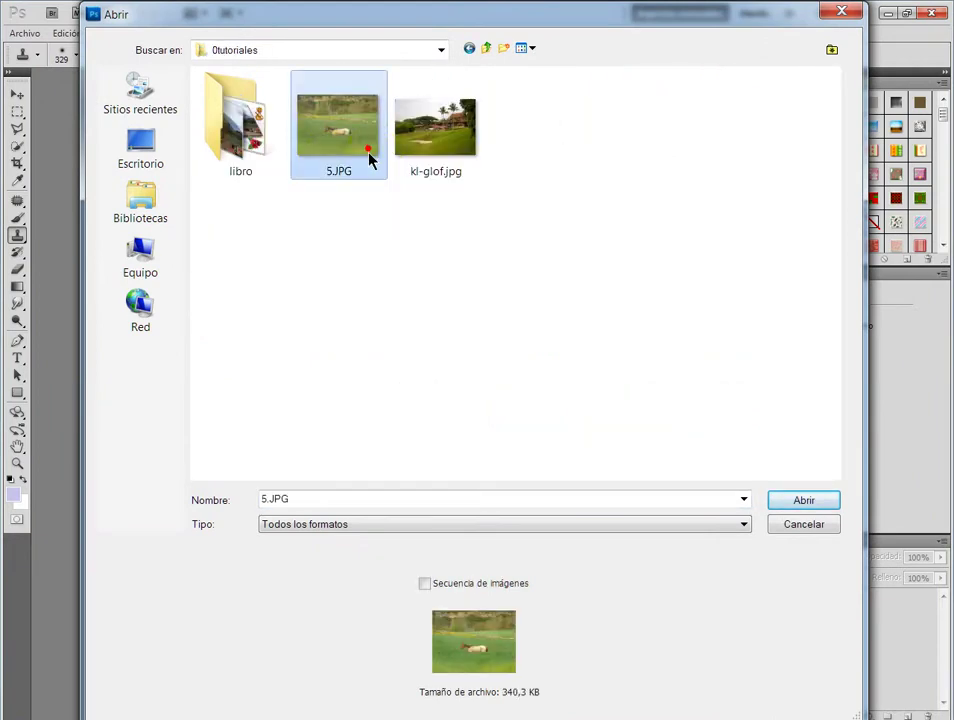
{"action": "left_click", "coordinate": [834, 501]}
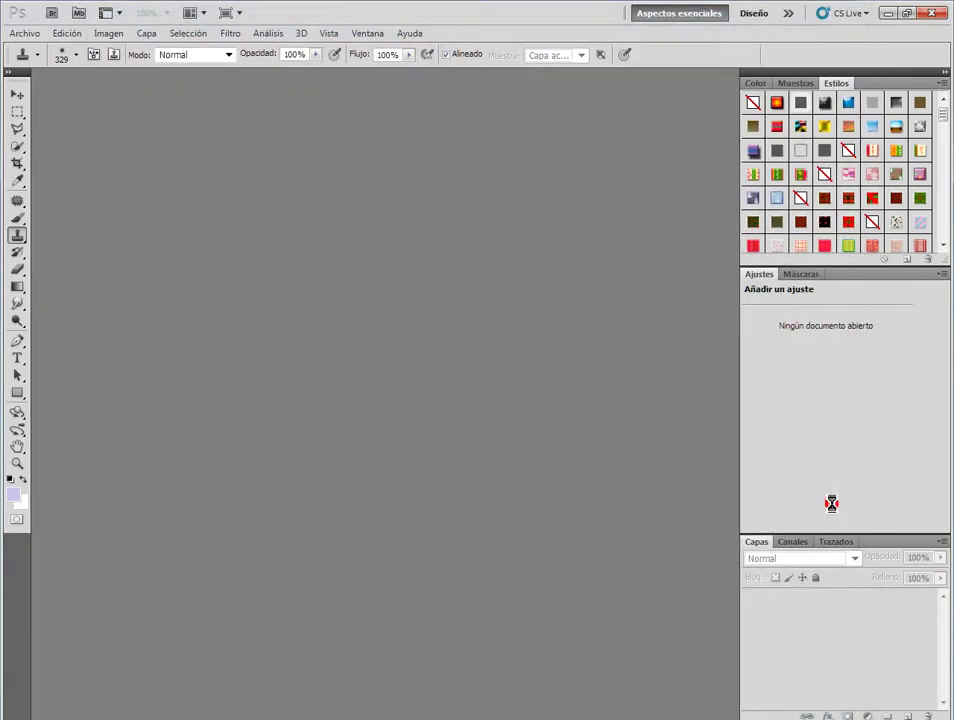
{"action": "left_click", "coordinate": [542, 342]}
{"action": "key", "text": "s"}
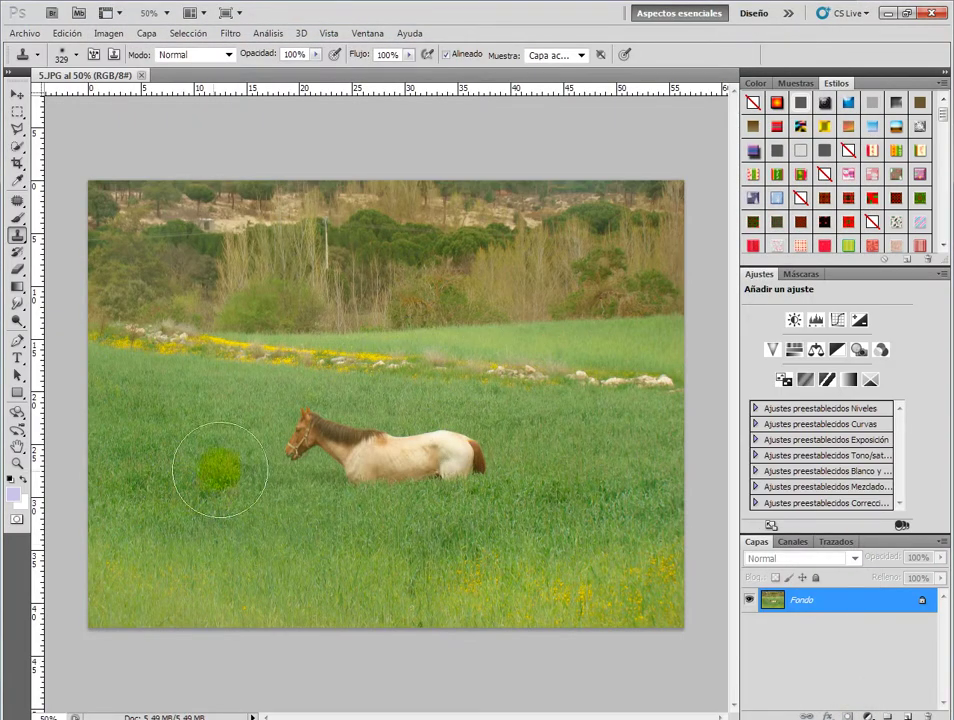
Step: Activate the Patch tool and set its patch mode to Origen
{"action": "left_click", "coordinate": [19, 96]}
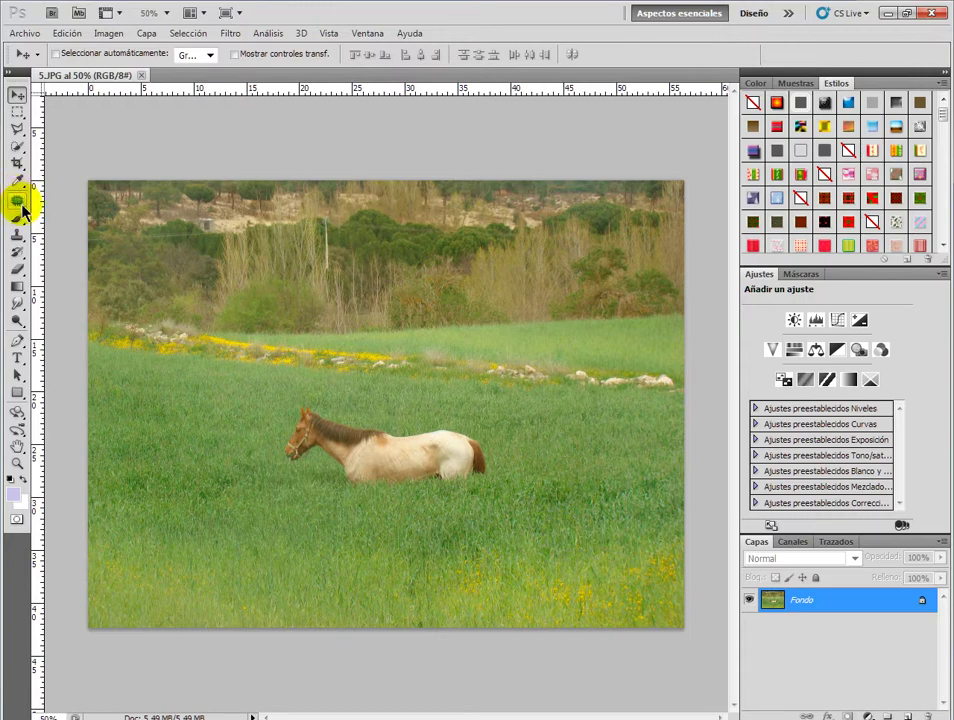
{"action": "mouse_move", "coordinate": [22, 208]}
{"action": "left_mouse_down"}
{"action": "mouse_move", "coordinate": [43, 198]}
{"action": "mouse_move", "coordinate": [66, 222]}
{"action": "mouse_move", "coordinate": [60, 245]}
{"action": "mouse_move", "coordinate": [64, 196]}
{"action": "mouse_move", "coordinate": [53, 236]}
{"action": "left_mouse_up"}
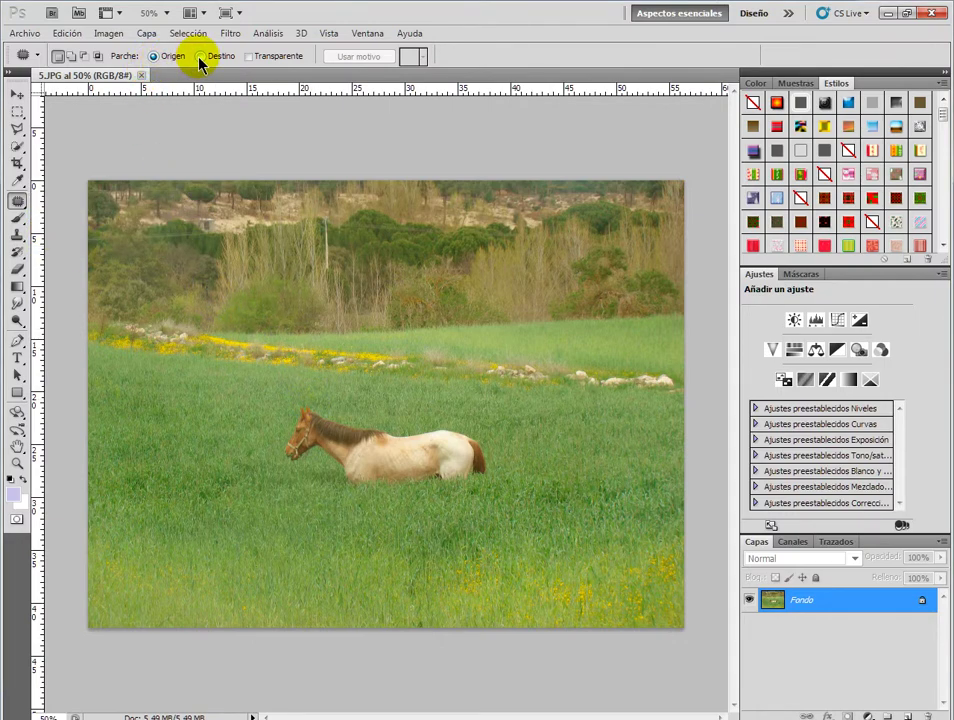
{"action": "left_click", "coordinate": [200, 58]}
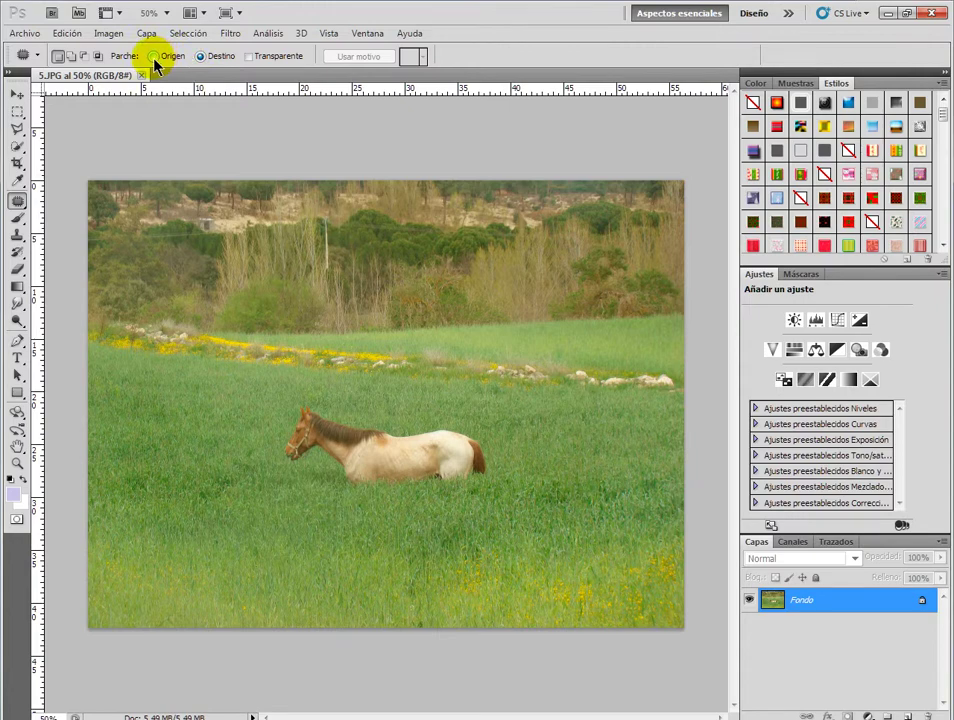
{"action": "left_click", "coordinate": [153, 57]}
{"action": "left_click", "coordinate": [200, 57]}
{"action": "left_click", "coordinate": [154, 57]}
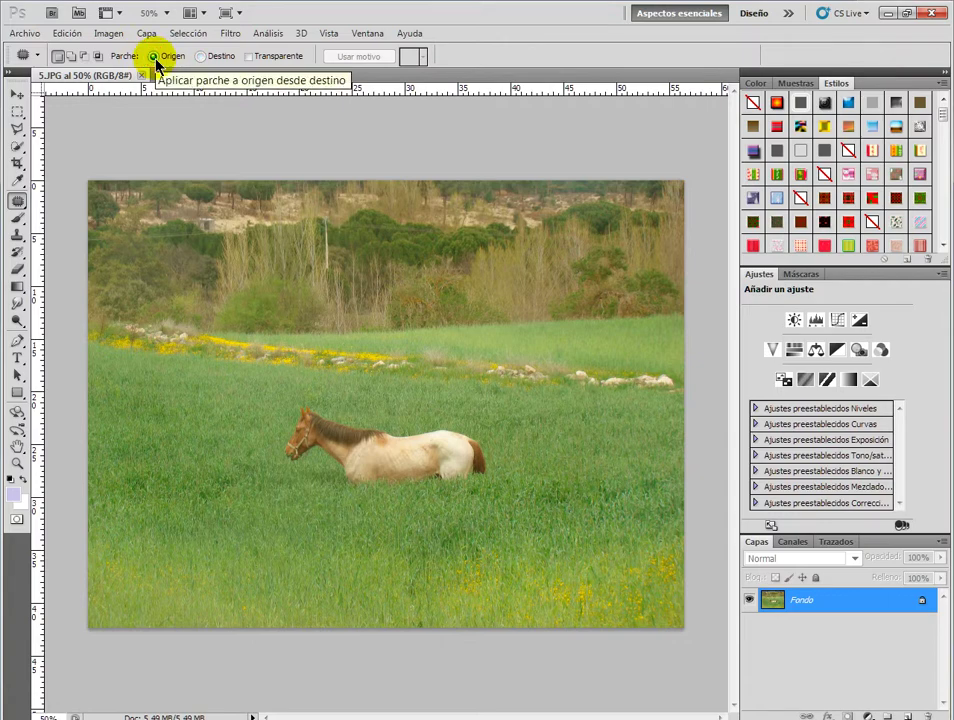
Step: Outline the horse in the meadow with a loose freehand Patch selection that includes some surrounding grass
{"action": "left_click", "coordinate": [309, 392]}
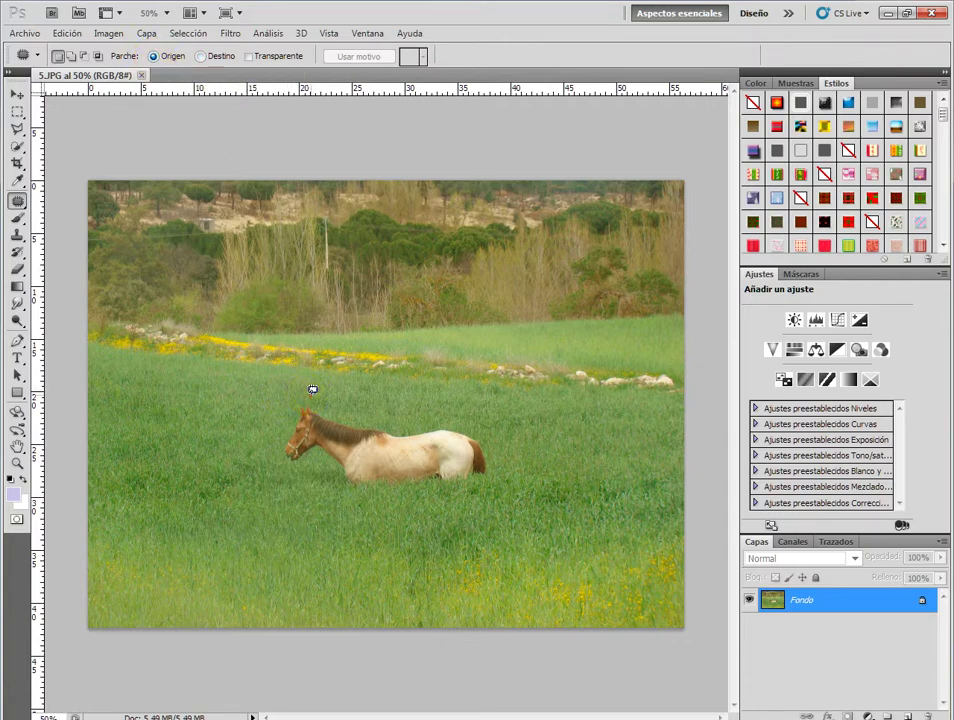
{"action": "left_click", "coordinate": [361, 405]}
{"action": "mouse_move", "coordinate": [378, 407]}
{"action": "left_mouse_down"}
{"action": "mouse_move", "coordinate": [446, 409]}
{"action": "mouse_move", "coordinate": [486, 426]}
{"action": "left_mouse_up"}
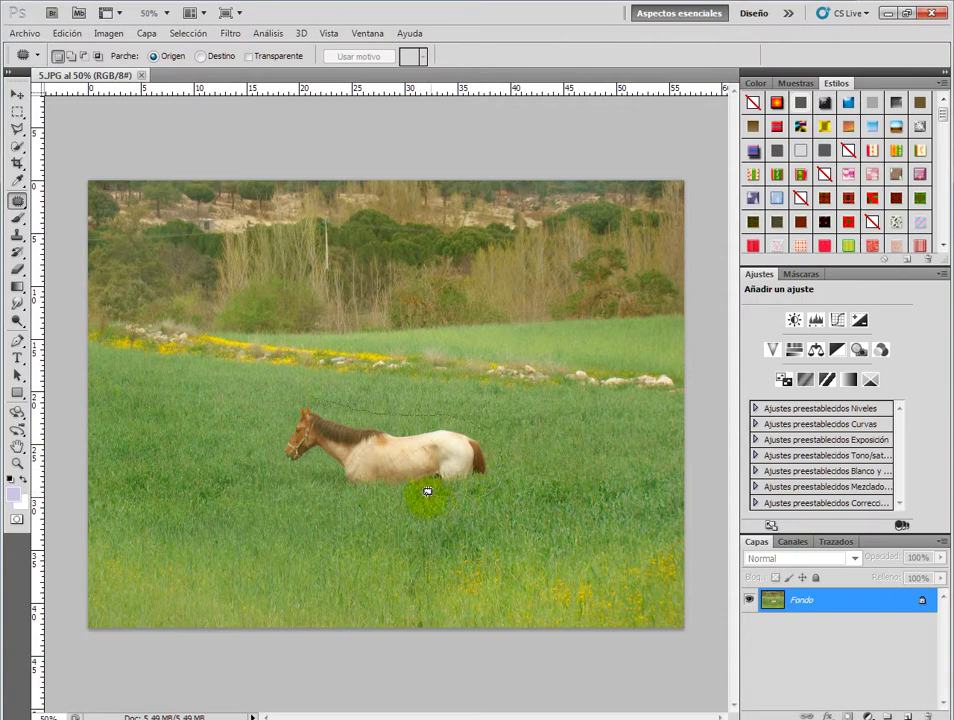
{"action": "mouse_move", "coordinate": [383, 498]}
{"action": "left_mouse_down"}
{"action": "mouse_move", "coordinate": [343, 498]}
{"action": "mouse_move", "coordinate": [307, 463]}
{"action": "mouse_move", "coordinate": [273, 465]}
{"action": "mouse_move", "coordinate": [266, 449]}
{"action": "mouse_move", "coordinate": [295, 388]}
{"action": "left_mouse_up"}
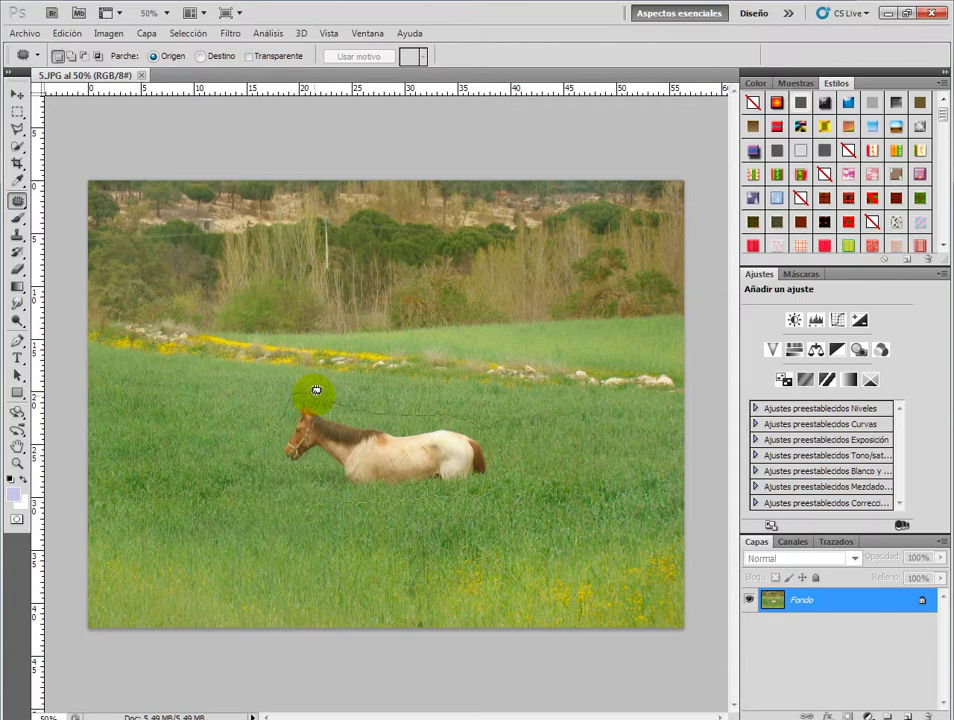
{"action": "left_click_drag", "start_coordinate": [316, 392], "coordinate": [330, 385]}
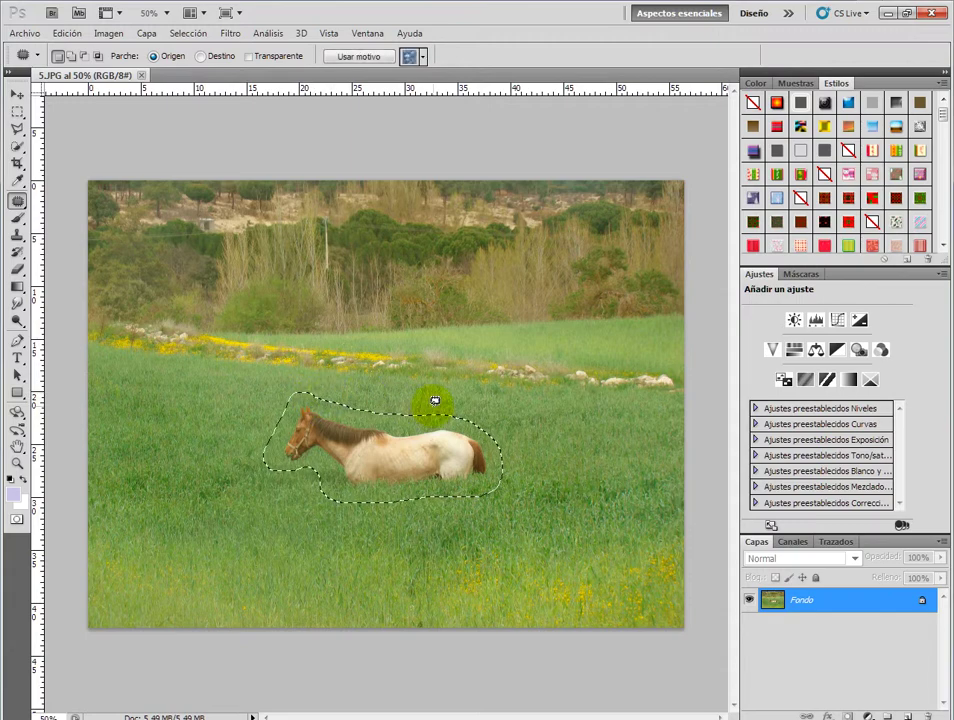
Step: Patch the selected horse with clean grass from beside it, cover the leftover tail area, and clear the selection
{"action": "mouse_move", "coordinate": [449, 421]}
{"action": "left_mouse_down"}
{"action": "mouse_move", "coordinate": [405, 490]}
{"action": "mouse_move", "coordinate": [415, 483]}
{"action": "mouse_move", "coordinate": [405, 464]}
{"action": "left_mouse_up"}
{"action": "left_click", "coordinate": [405, 463]}
{"action": "left_click_drag", "start_coordinate": [405, 463], "coordinate": [253, 458]}
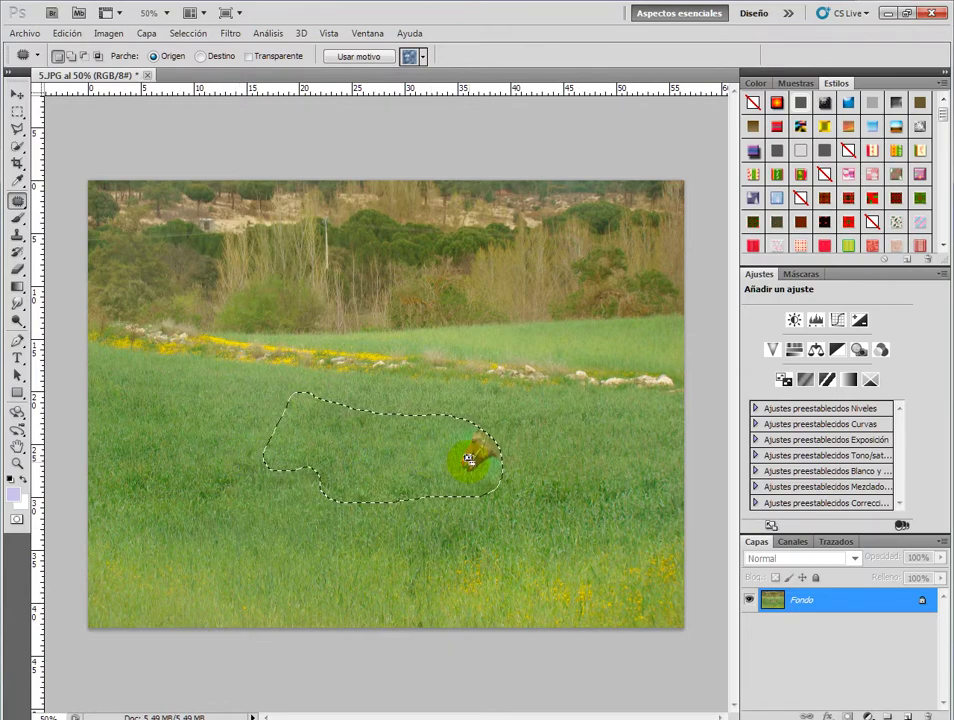
{"action": "left_click_drag", "start_coordinate": [479, 451], "coordinate": [421, 466]}
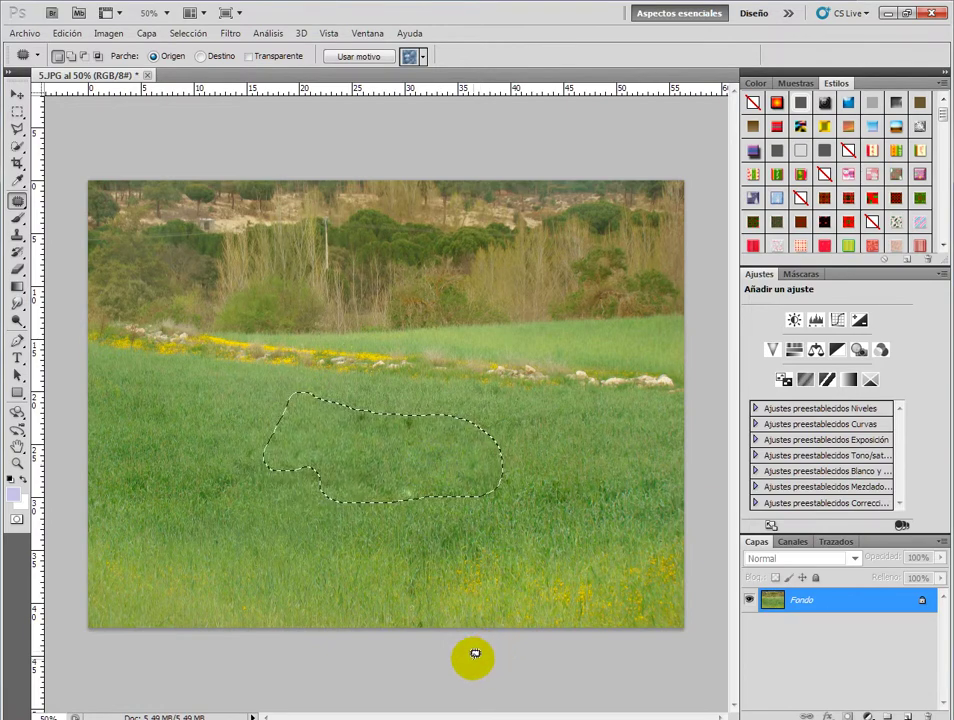
{"action": "left_click", "coordinate": [464, 665]}
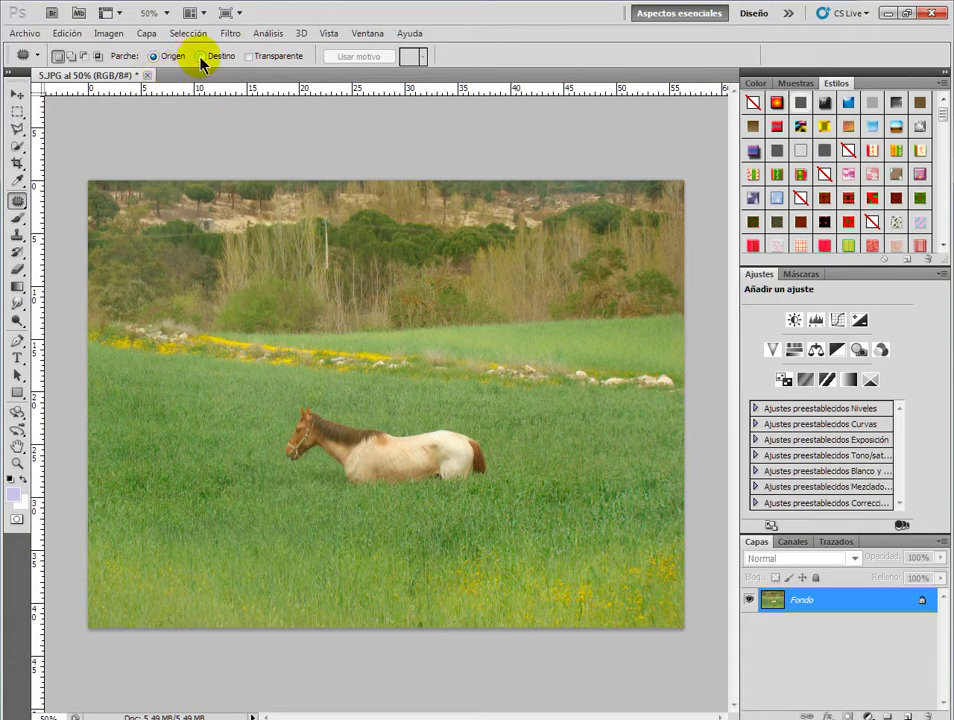
Step: Using the Patch tool in Destino mode, outline the horse, clone it onto the grass at the meadow's lower left, and deselect
{"action": "left_click", "coordinate": [201, 57]}
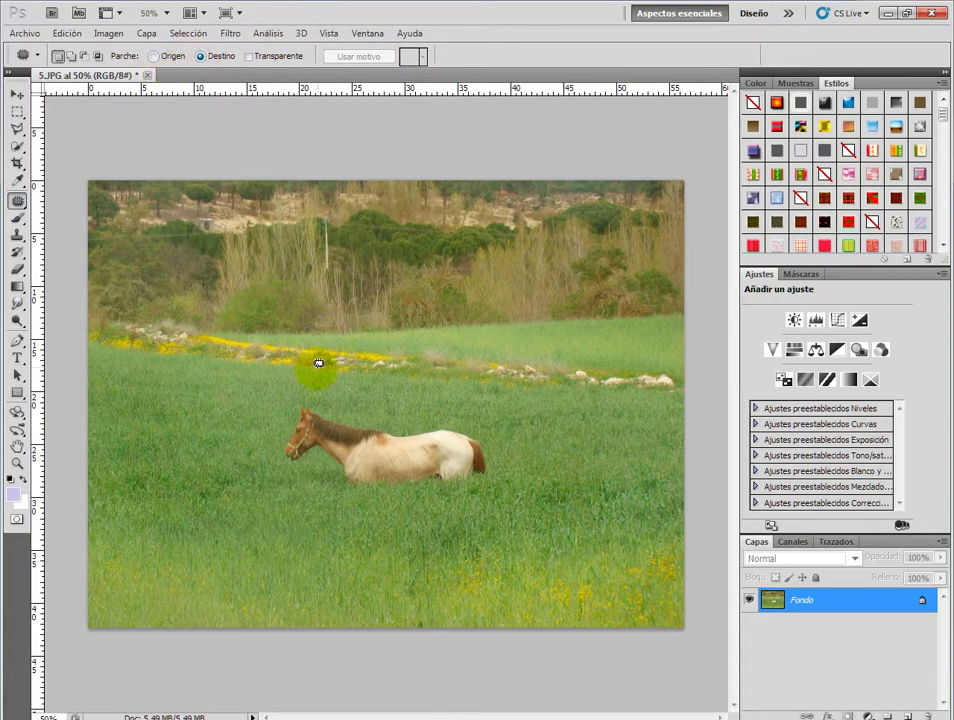
{"action": "mouse_move", "coordinate": [294, 392]}
{"action": "left_mouse_down"}
{"action": "mouse_move", "coordinate": [345, 403]}
{"action": "mouse_move", "coordinate": [494, 427]}
{"action": "left_mouse_up"}
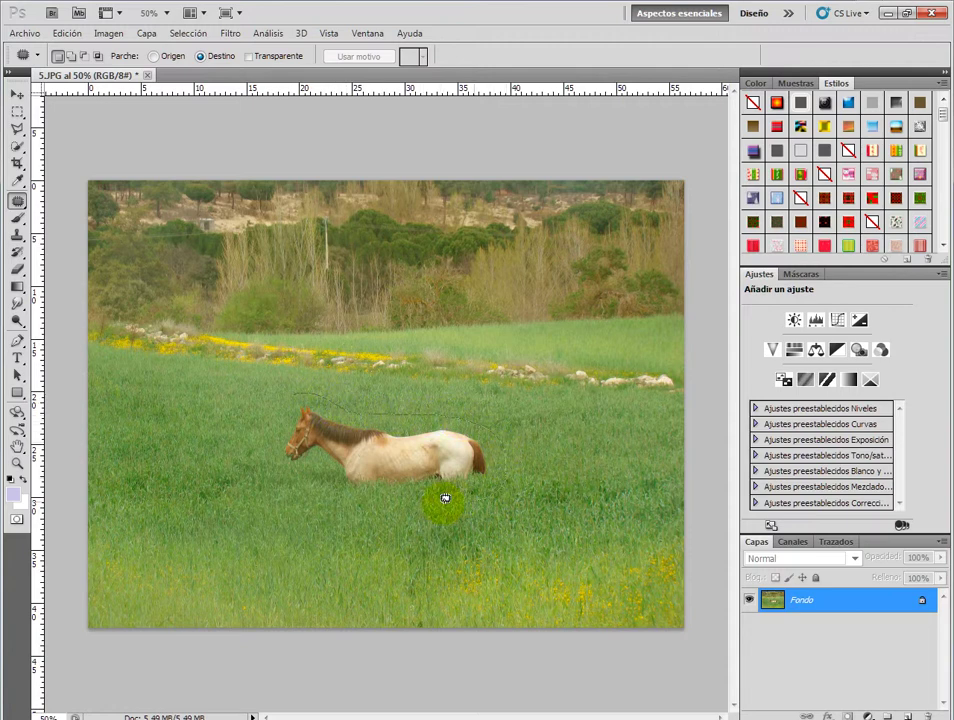
{"action": "mouse_move", "coordinate": [445, 498]}
{"action": "left_mouse_down"}
{"action": "mouse_move", "coordinate": [400, 503]}
{"action": "mouse_move", "coordinate": [289, 482]}
{"action": "mouse_move", "coordinate": [277, 409]}
{"action": "mouse_move", "coordinate": [297, 390]}
{"action": "left_mouse_up"}
{"action": "mouse_move", "coordinate": [394, 447]}
{"action": "left_mouse_down"}
{"action": "mouse_move", "coordinate": [393, 456]}
{"action": "mouse_move", "coordinate": [256, 396]}
{"action": "mouse_move", "coordinate": [229, 420]}
{"action": "mouse_move", "coordinate": [224, 546]}
{"action": "mouse_move", "coordinate": [235, 541]}
{"action": "mouse_move", "coordinate": [237, 510]}
{"action": "left_mouse_up"}
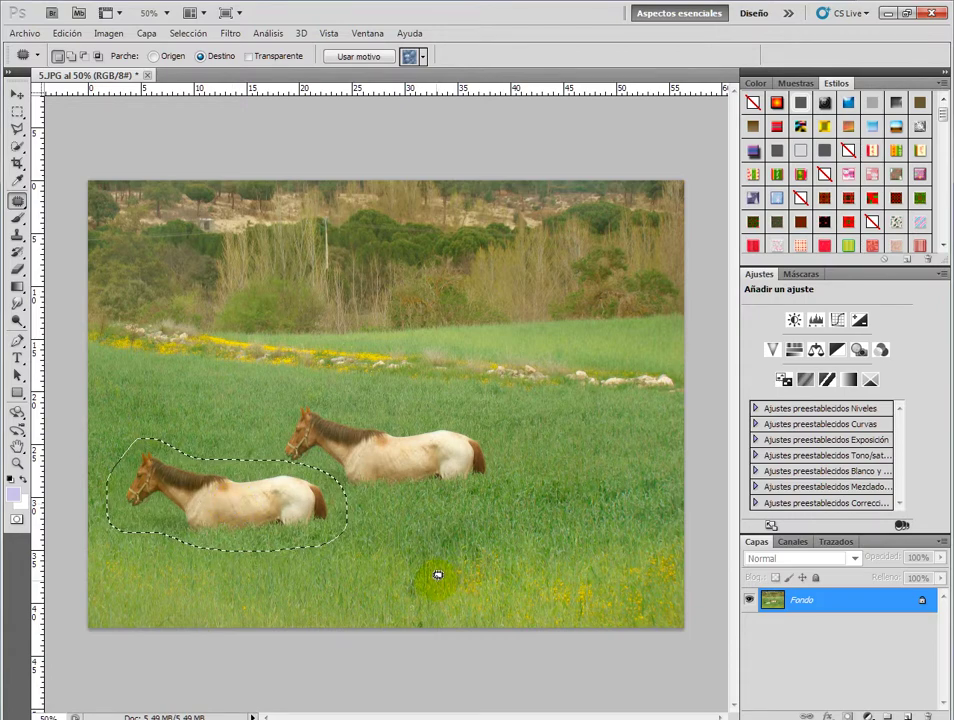
{"action": "key", "text": "ctrl+d"}
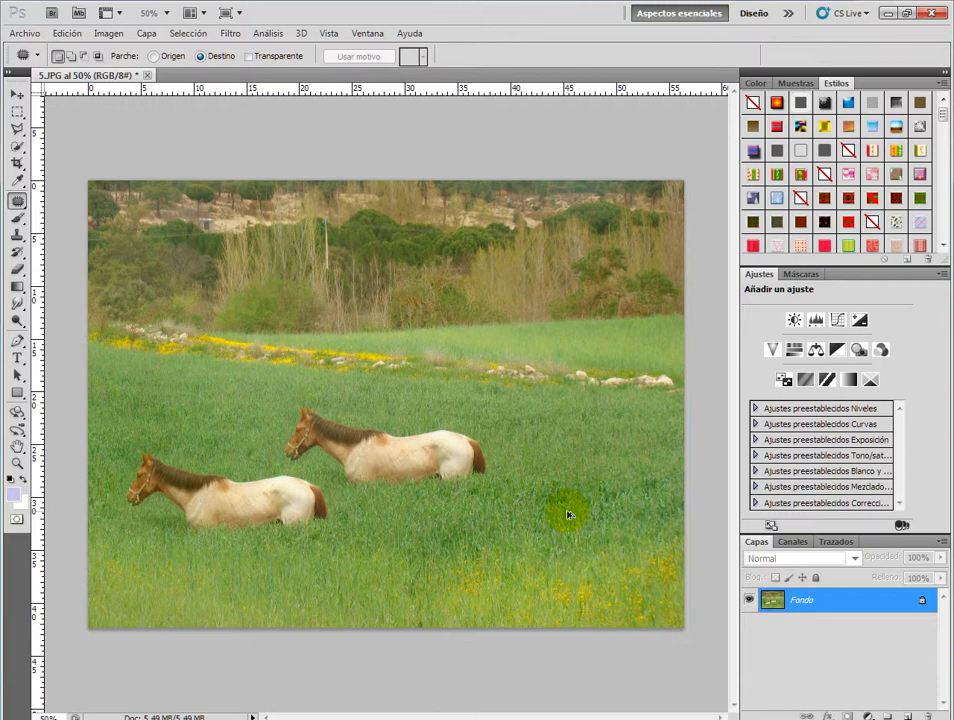
Step: Outline the original horse again, clone it onto the grass at the photo's right edge, and deselect
{"action": "left_click", "coordinate": [419, 441]}
{"action": "left_click", "coordinate": [17, 200]}
{"action": "mouse_move", "coordinate": [311, 393]}
{"action": "left_mouse_down"}
{"action": "mouse_move", "coordinate": [390, 413]}
{"action": "mouse_move", "coordinate": [486, 420]}
{"action": "left_mouse_up"}
{"action": "mouse_move", "coordinate": [327, 461]}
{"action": "left_mouse_down"}
{"action": "mouse_move", "coordinate": [292, 458]}
{"action": "mouse_move", "coordinate": [277, 426]}
{"action": "mouse_move", "coordinate": [320, 394]}
{"action": "mouse_move", "coordinate": [347, 400]}
{"action": "left_mouse_up"}
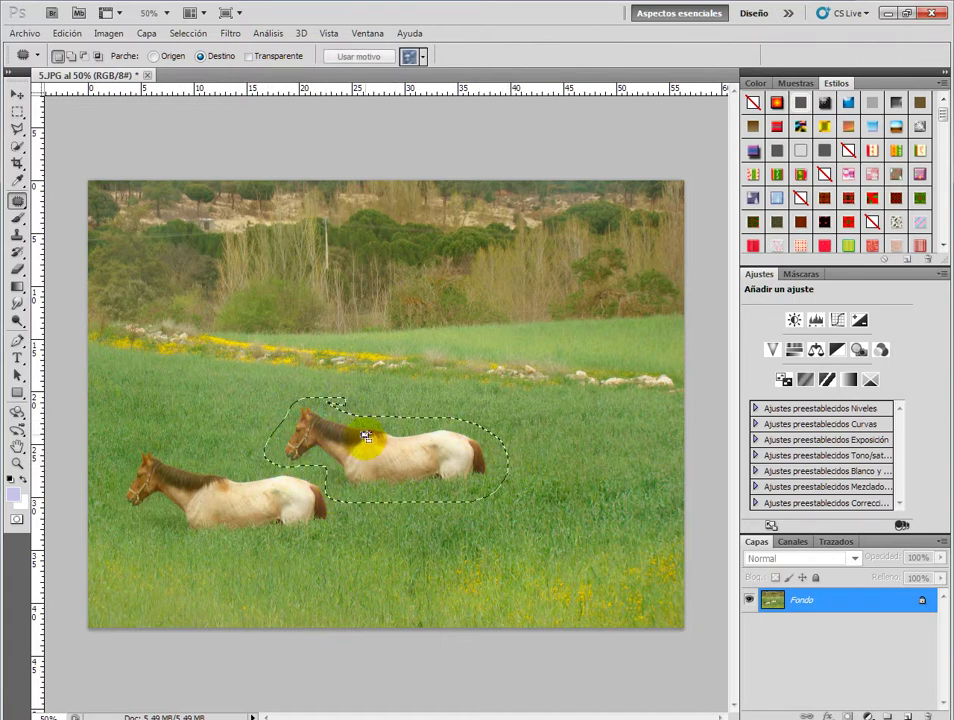
{"action": "left_click_drag", "start_coordinate": [371, 453], "coordinate": [582, 446]}
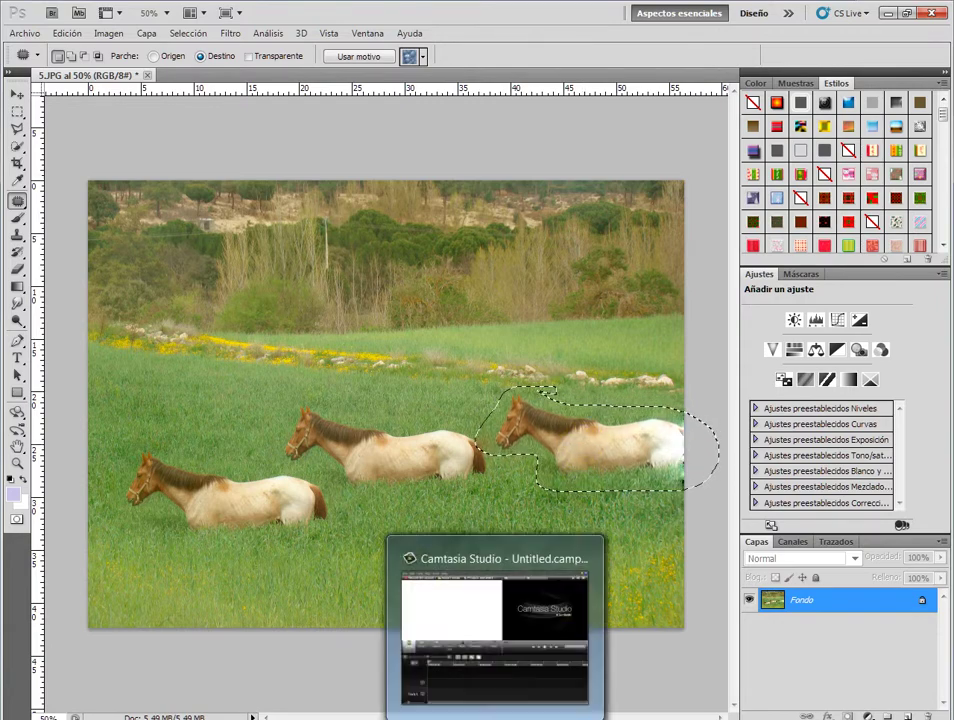
{"action": "key", "text": "ctrl+d"}
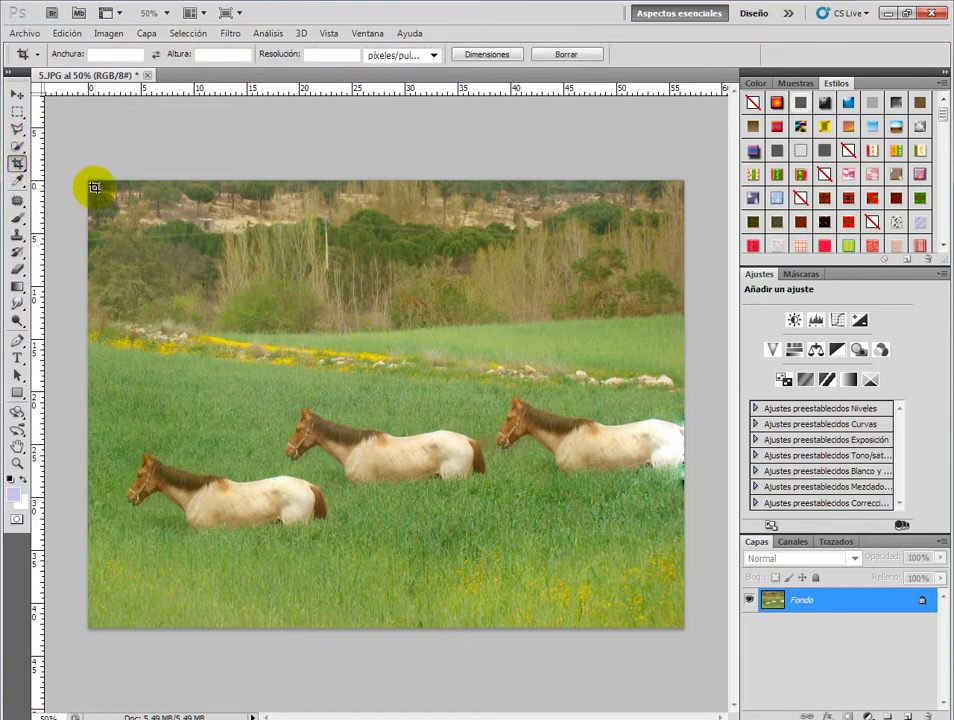
Step: Crop the photo to remove the strip along its right edge where the third horse is cut off
{"action": "left_click_drag", "start_coordinate": [93, 187], "coordinate": [658, 530]}
{"action": "left_click_drag", "start_coordinate": [648, 592], "coordinate": [644, 630]}
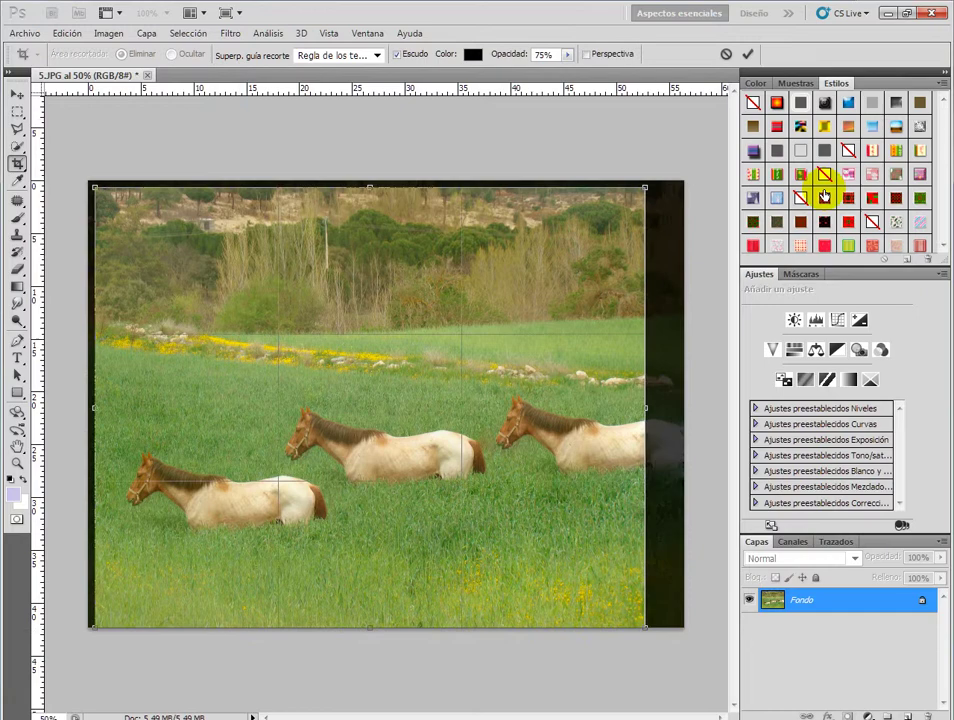
{"action": "left_click", "coordinate": [746, 54]}
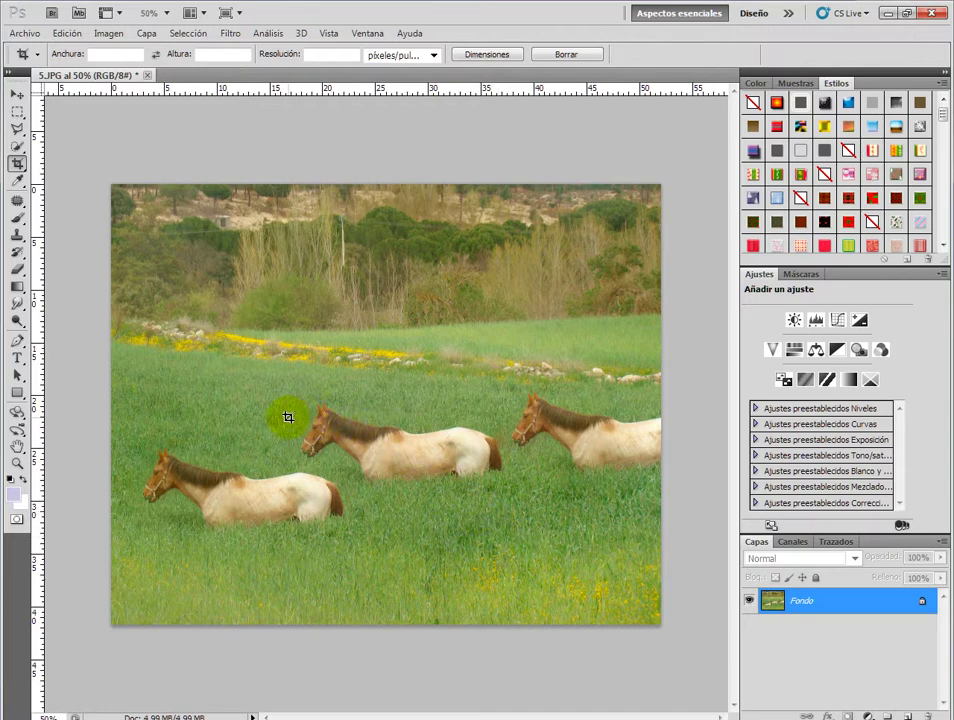
Step: Save the image in the 0tutoriales folder as a JPEG named caballo, with quality 10 and the standard baseline format
{"action": "left_click", "coordinate": [27, 35]}
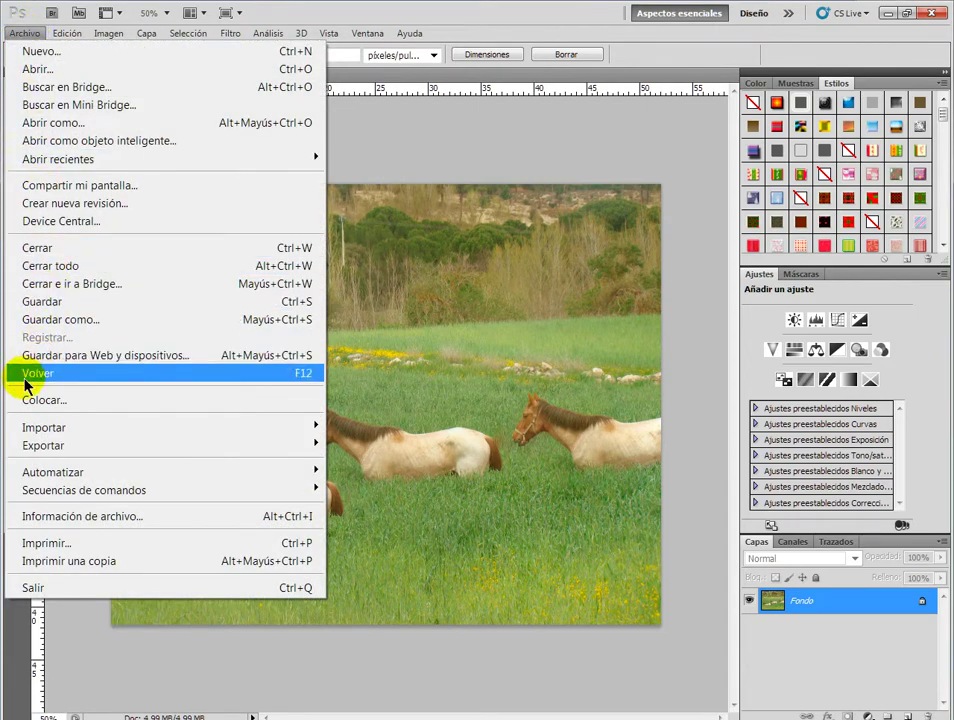
{"action": "left_click", "coordinate": [63, 320]}
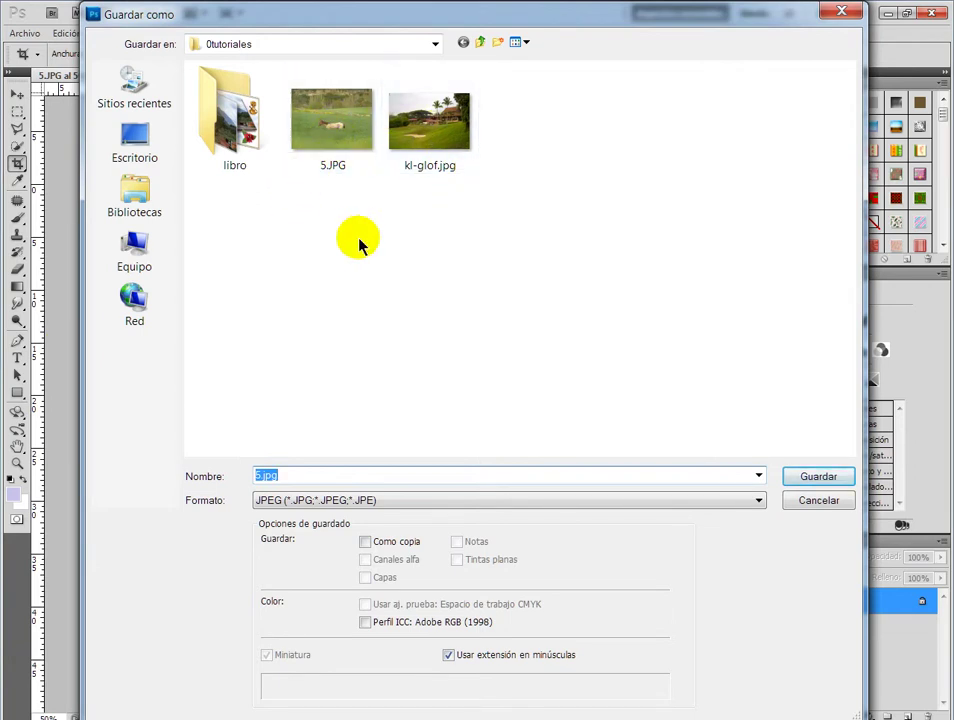
{"action": "left_click", "coordinate": [298, 473]}
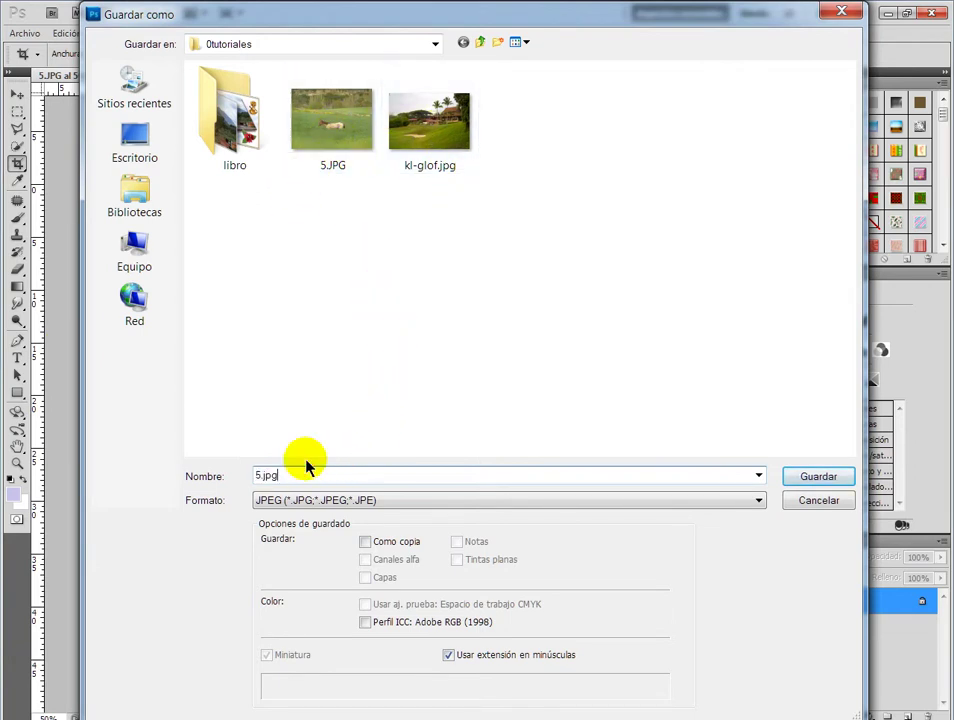
{"action": "left_click_drag", "start_coordinate": [304, 468], "coordinate": [212, 470]}
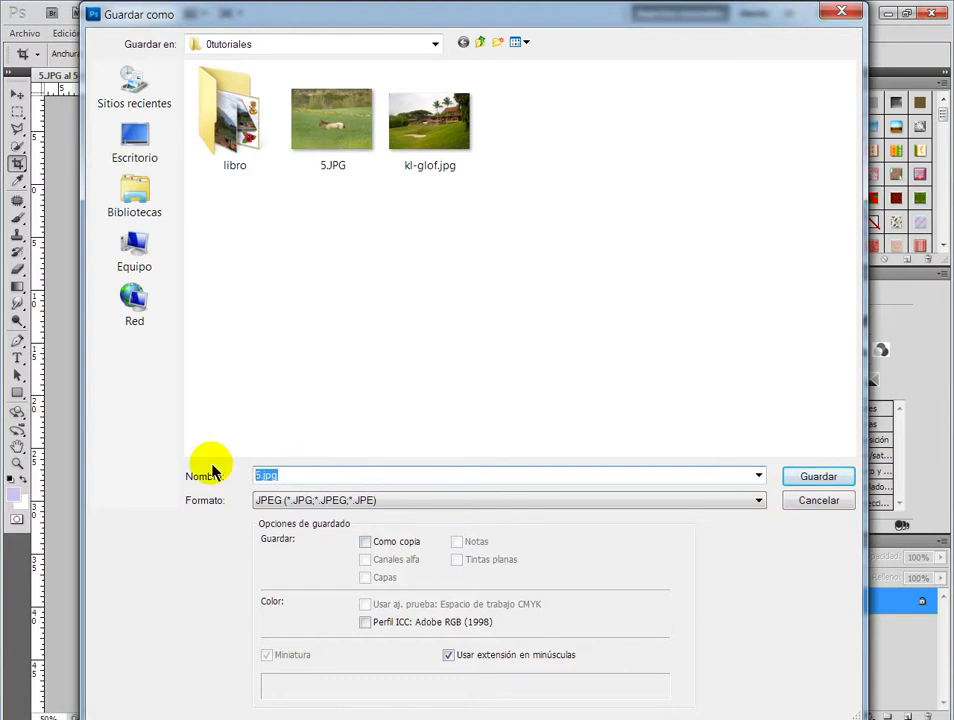
{"action": "type", "text": "caballo"}
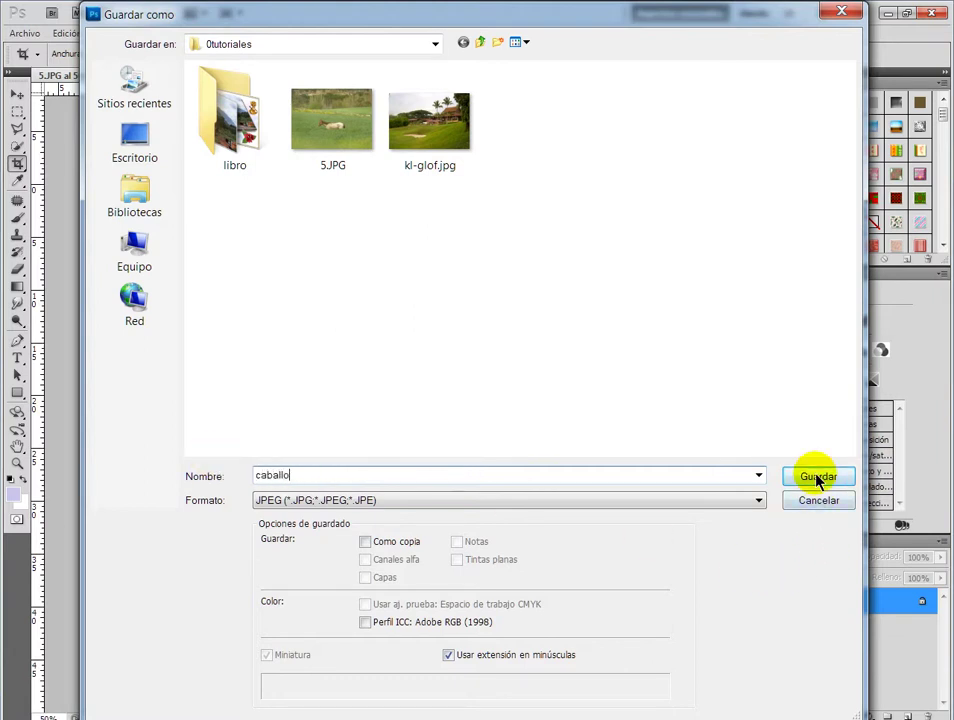
{"action": "left_click", "coordinate": [817, 478]}
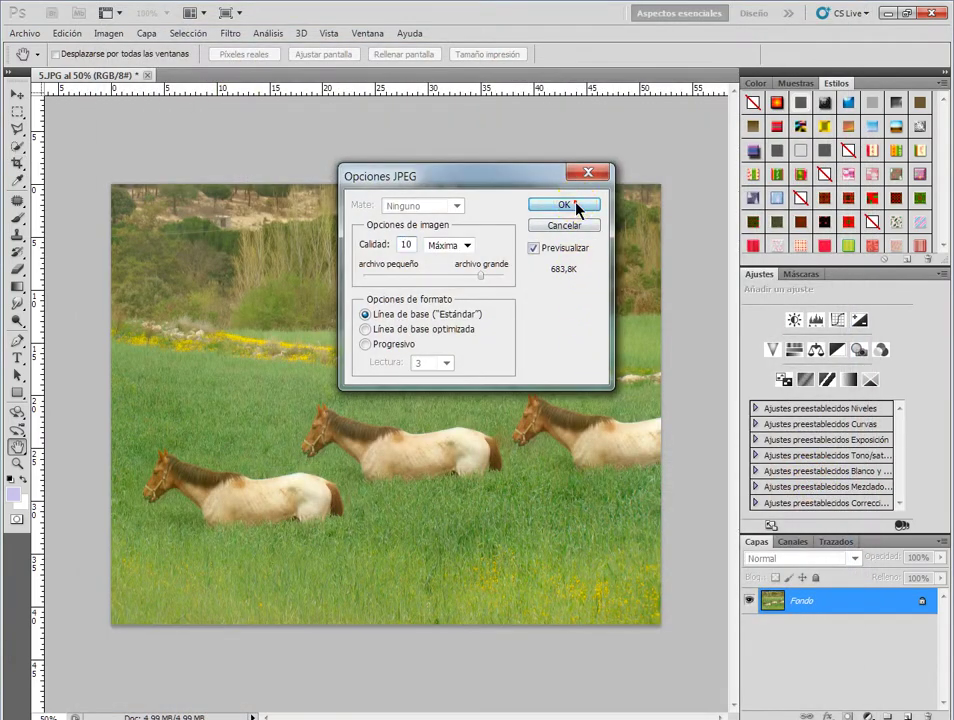
{"action": "left_click", "coordinate": [565, 204]}
{"action": "key", "text": "c"}
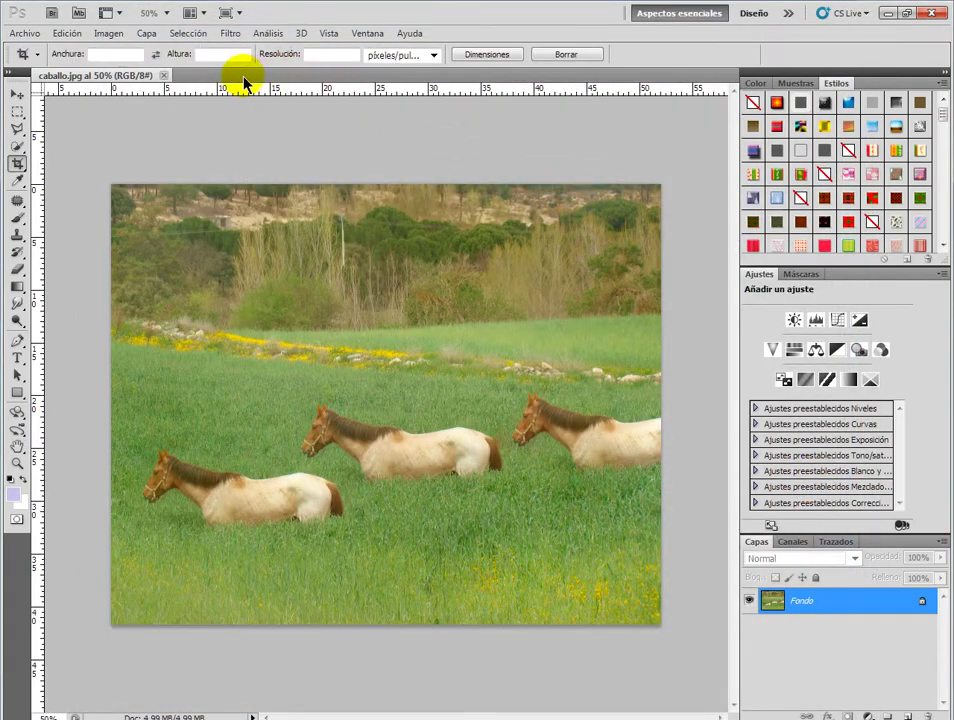
Step: Close caballo.jpg and open kl-glof.jpg from the 0tutoriales folder, using its embedded colour profile
{"action": "left_click", "coordinate": [163, 75]}
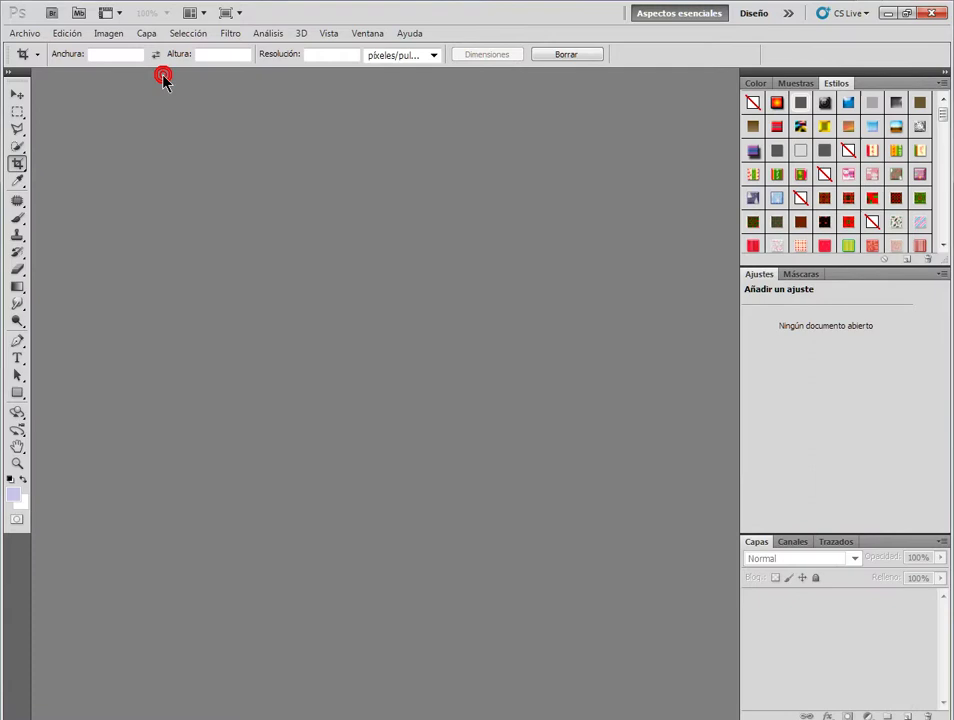
{"action": "left_click", "coordinate": [32, 33]}
{"action": "left_click", "coordinate": [45, 70]}
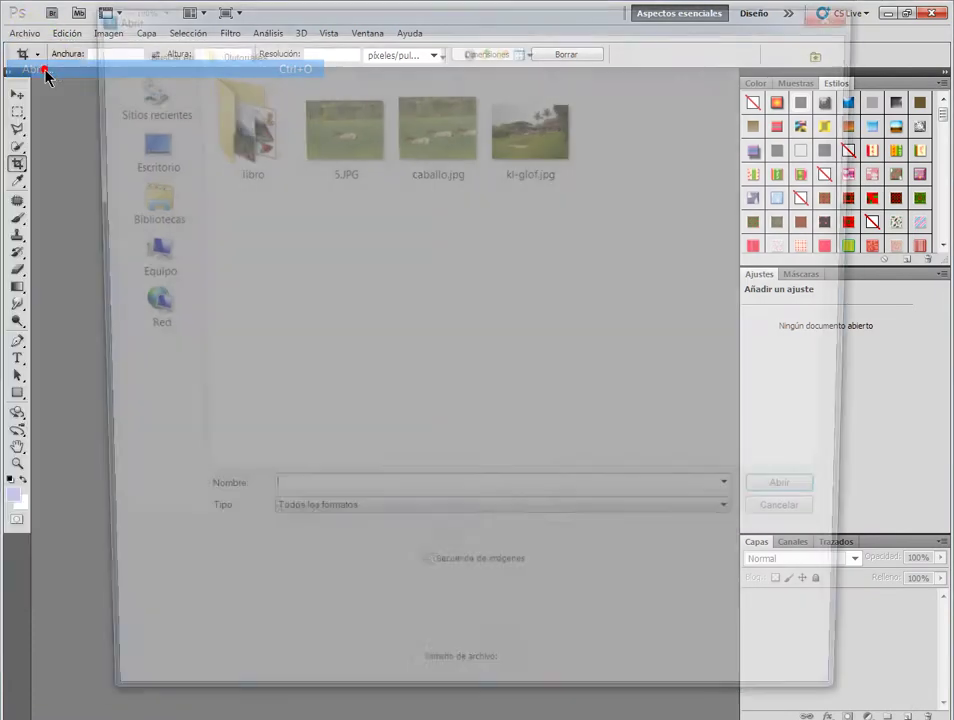
{"action": "left_click", "coordinate": [524, 147]}
{"action": "left_click", "coordinate": [800, 503]}
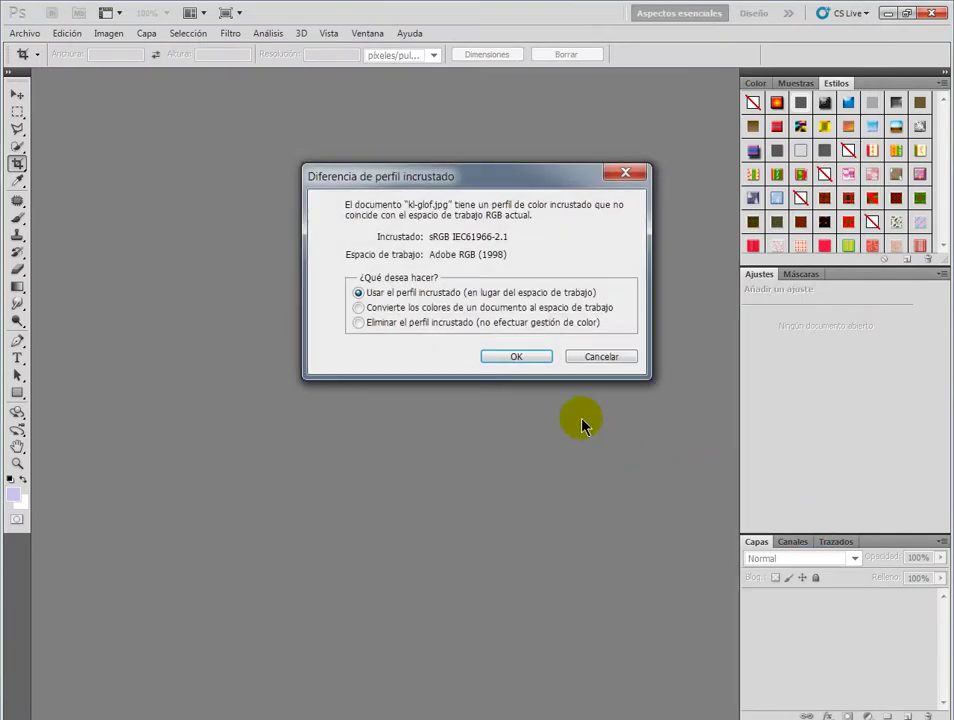
{"action": "left_click", "coordinate": [540, 362]}
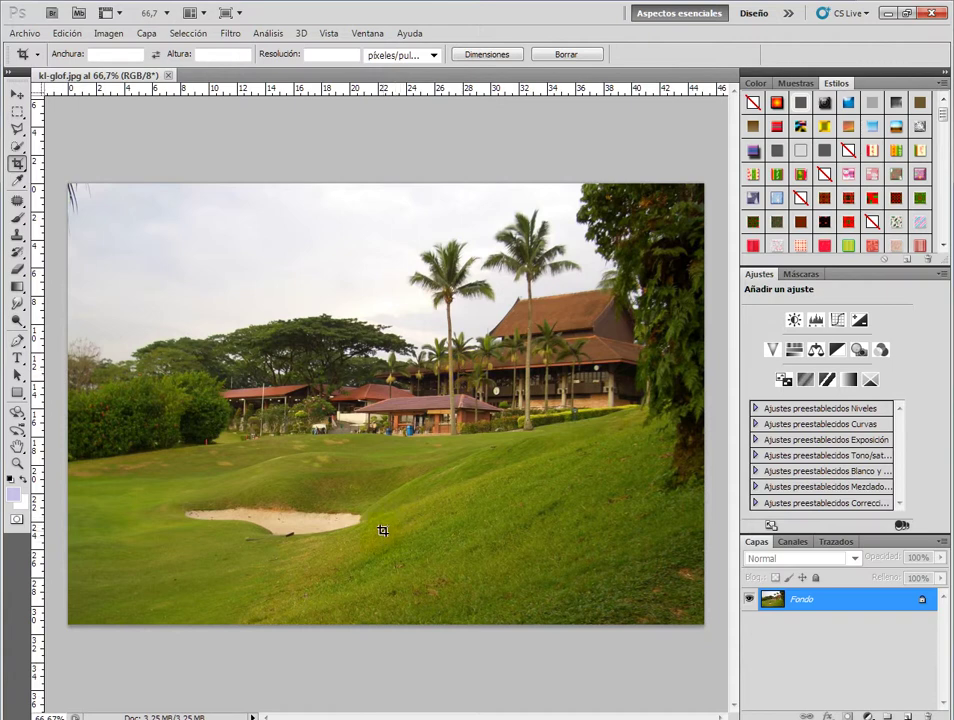
Step: With the Clone Stamp tool, cover the left and middle parts of the sand bunker with sampled nearby grass
{"action": "left_click", "coordinate": [19, 238]}
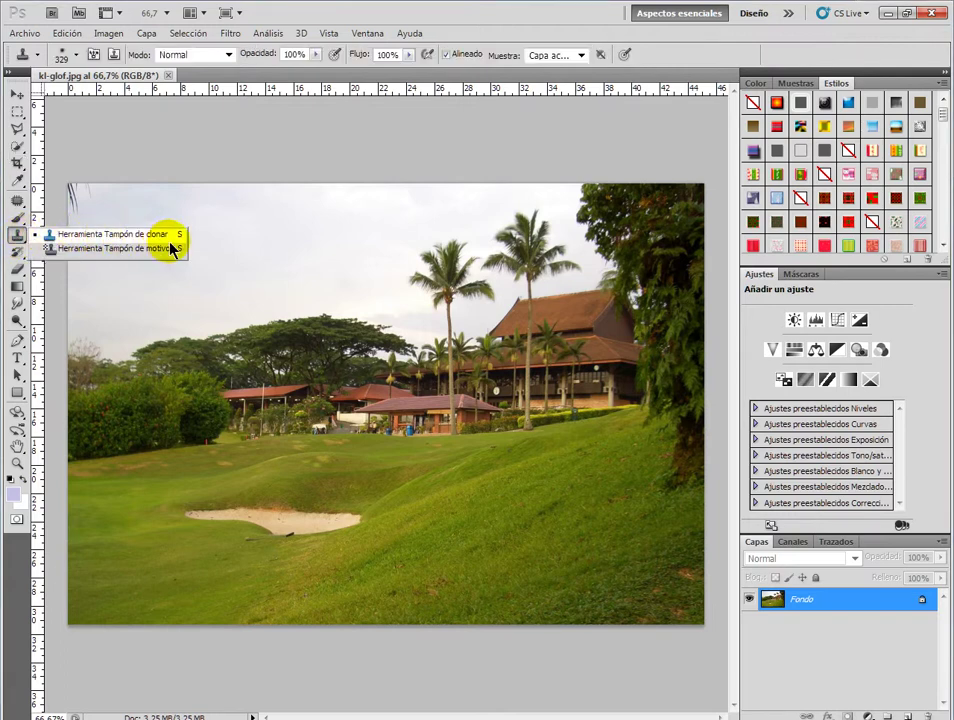
{"action": "left_click", "coordinate": [96, 236]}
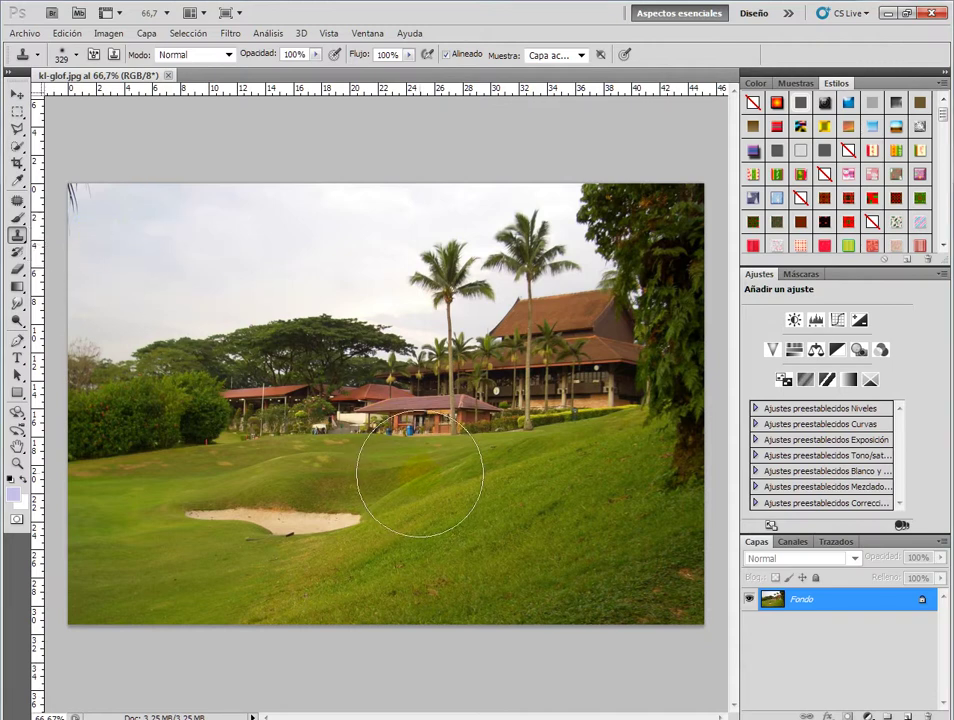
{"action": "left_click_drag", "start_coordinate": [420, 522], "coordinate": [310, 553]}
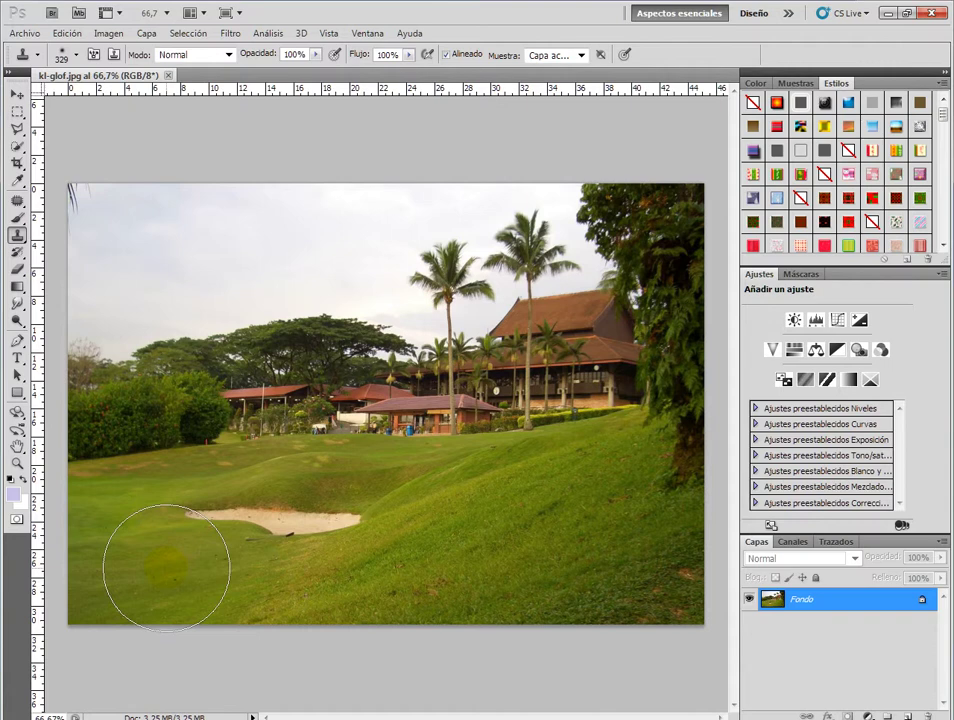
{"action": "mouse_move", "coordinate": [183, 558]}
{"action": "left_mouse_down"}
{"action": "mouse_move", "coordinate": [213, 545]}
{"action": "mouse_move", "coordinate": [226, 528]}
{"action": "mouse_move", "coordinate": [213, 523]}
{"action": "left_mouse_up"}
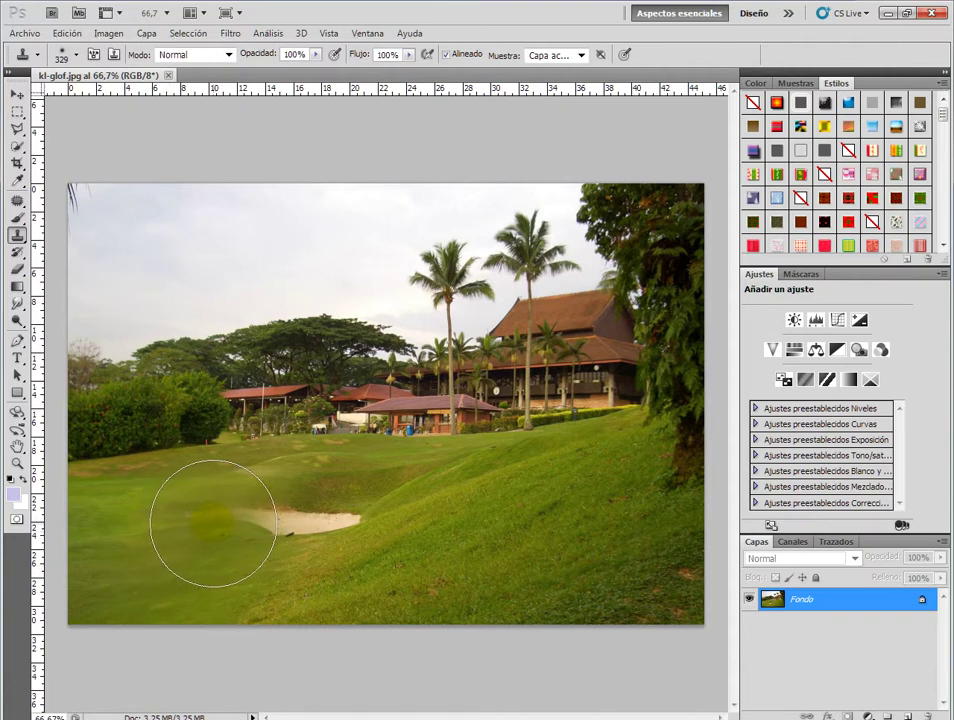
{"action": "left_click", "coordinate": [207, 522]}
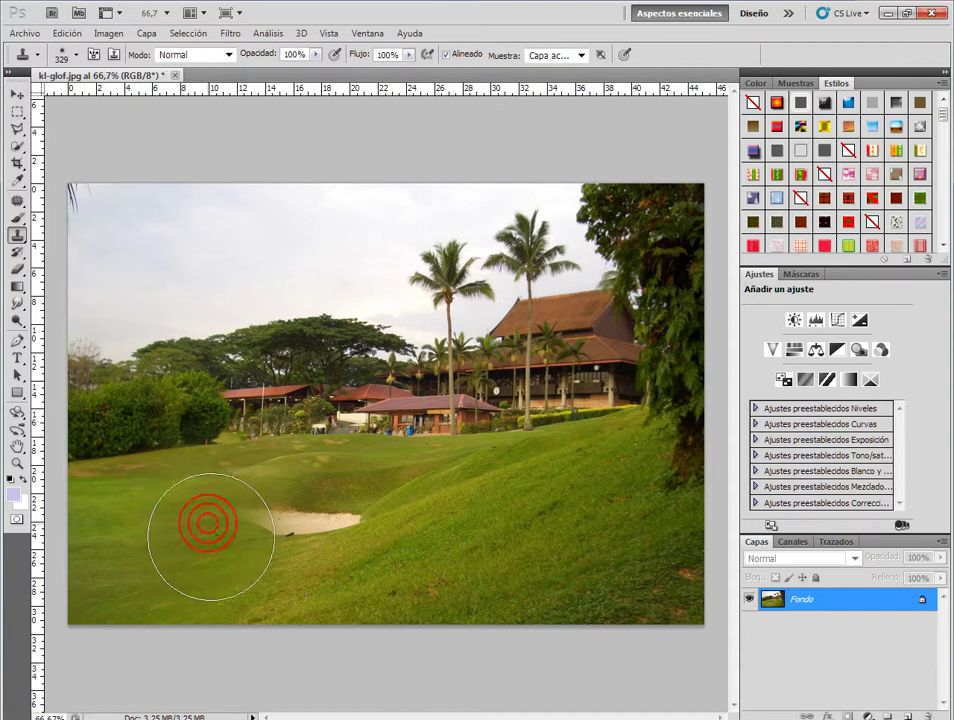
{"action": "left_click", "coordinate": [227, 570], "text": "alt"}
{"action": "left_click_drag", "start_coordinate": [270, 543], "coordinate": [281, 532]}
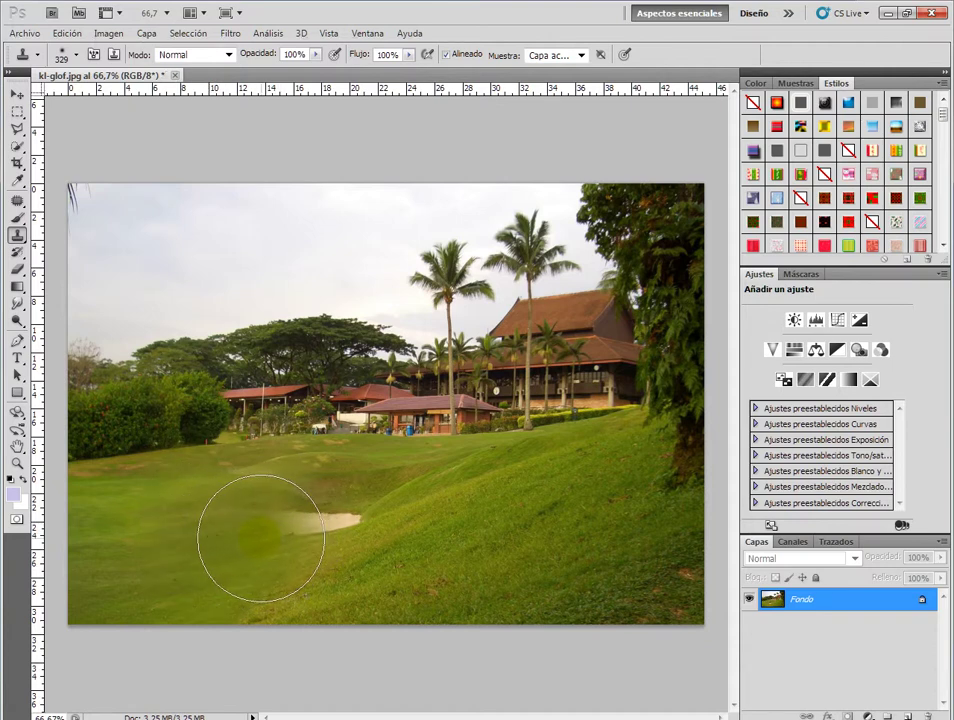
{"action": "left_click", "coordinate": [258, 537]}
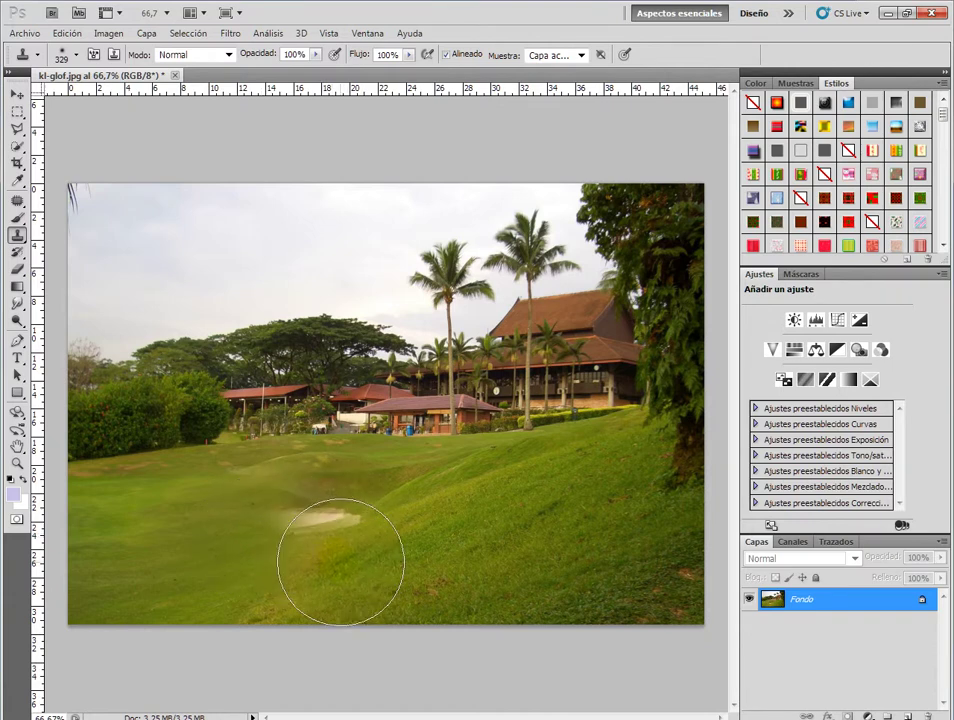
Step: Resample the grass beside the bunker, clone over its remaining right end, and blend the surrounding lawn
{"action": "left_click", "coordinate": [341, 560]}
{"action": "left_click", "coordinate": [168, 499], "text": "alt"}
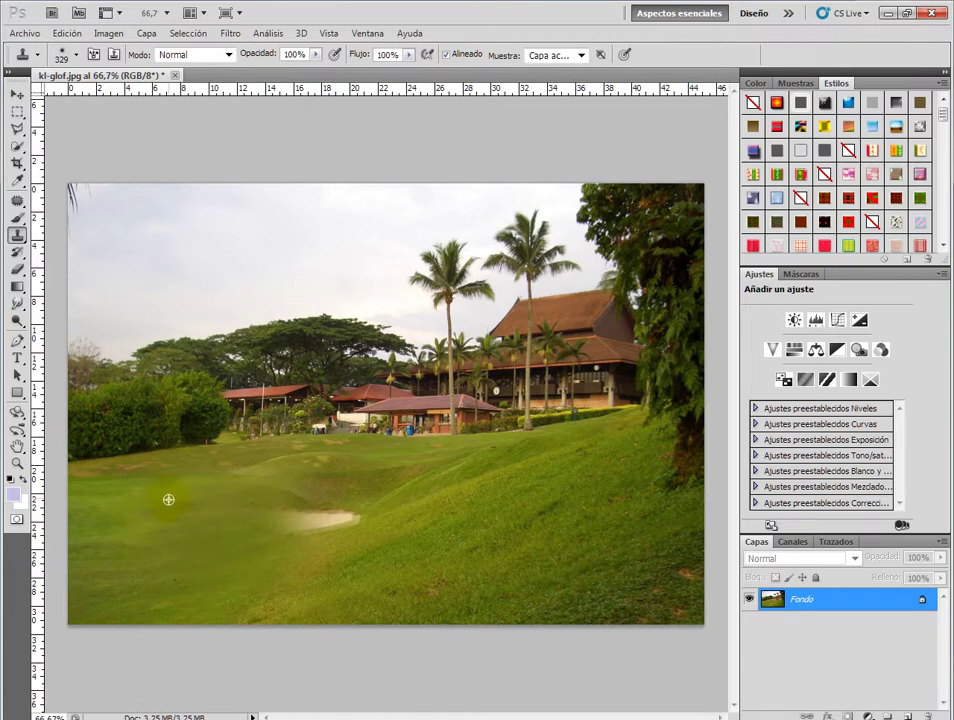
{"action": "left_click_drag", "start_coordinate": [251, 532], "coordinate": [328, 528]}
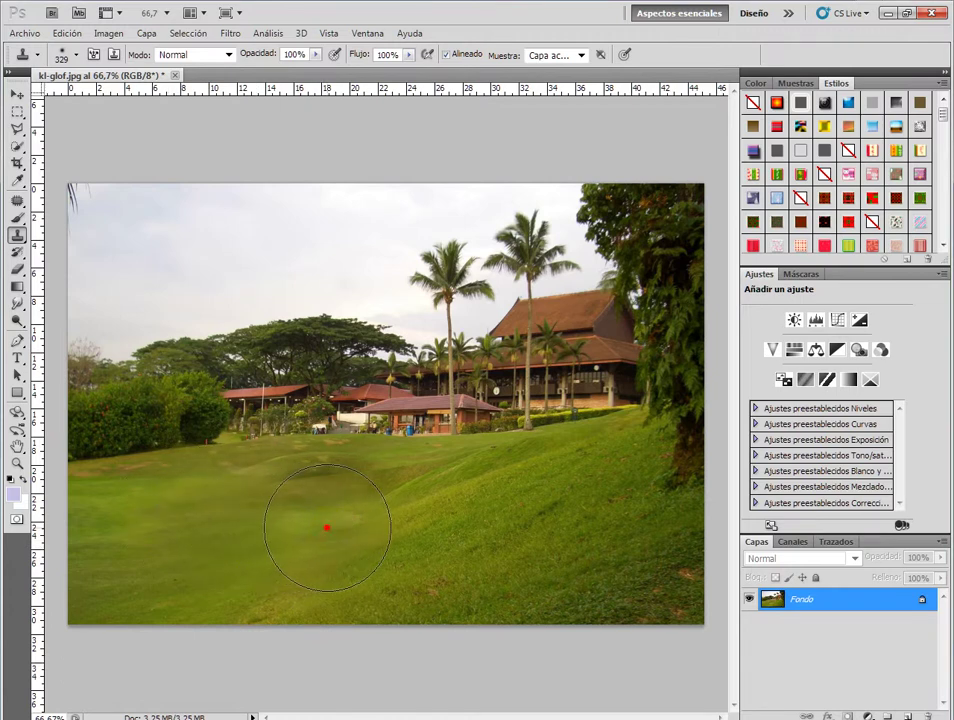
{"action": "left_click", "coordinate": [202, 552], "text": "alt"}
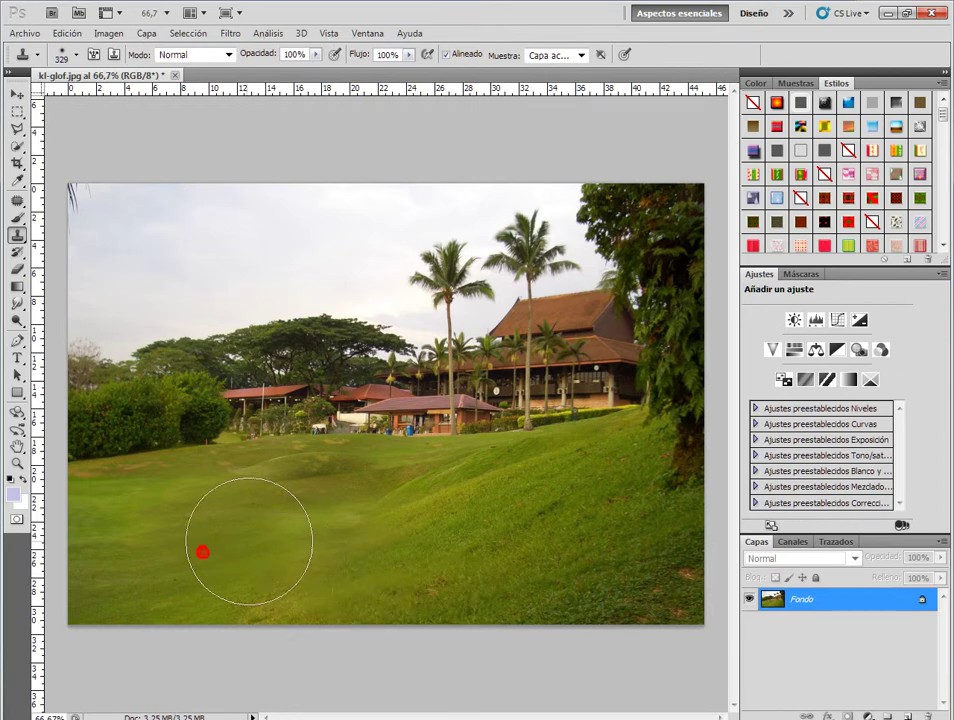
{"action": "left_click", "coordinate": [306, 533]}
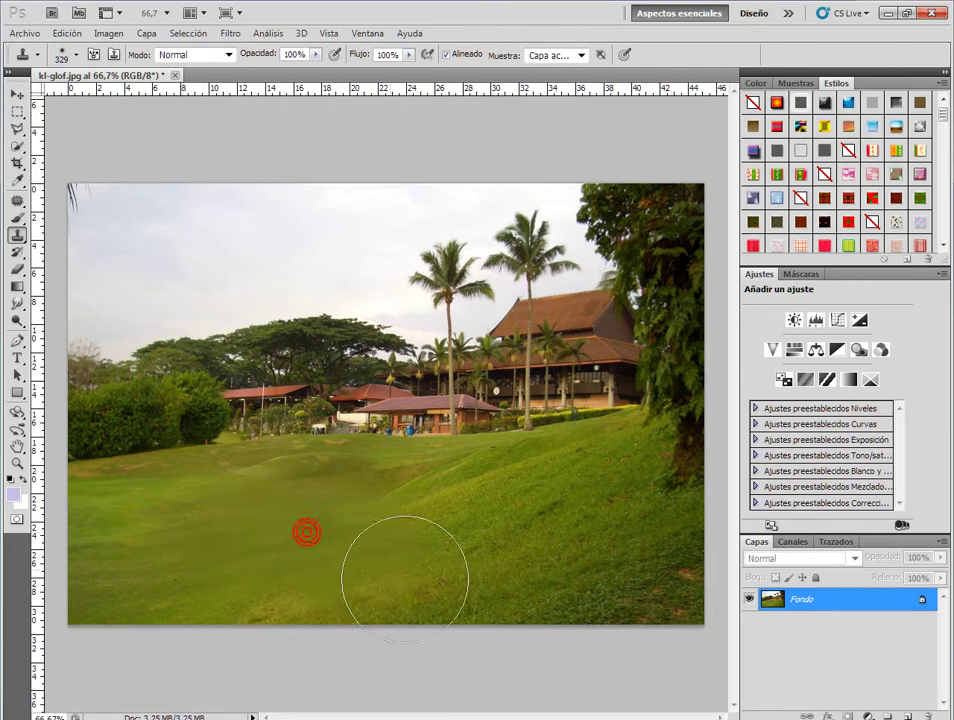
{"action": "key", "text": "ctrl+z"}
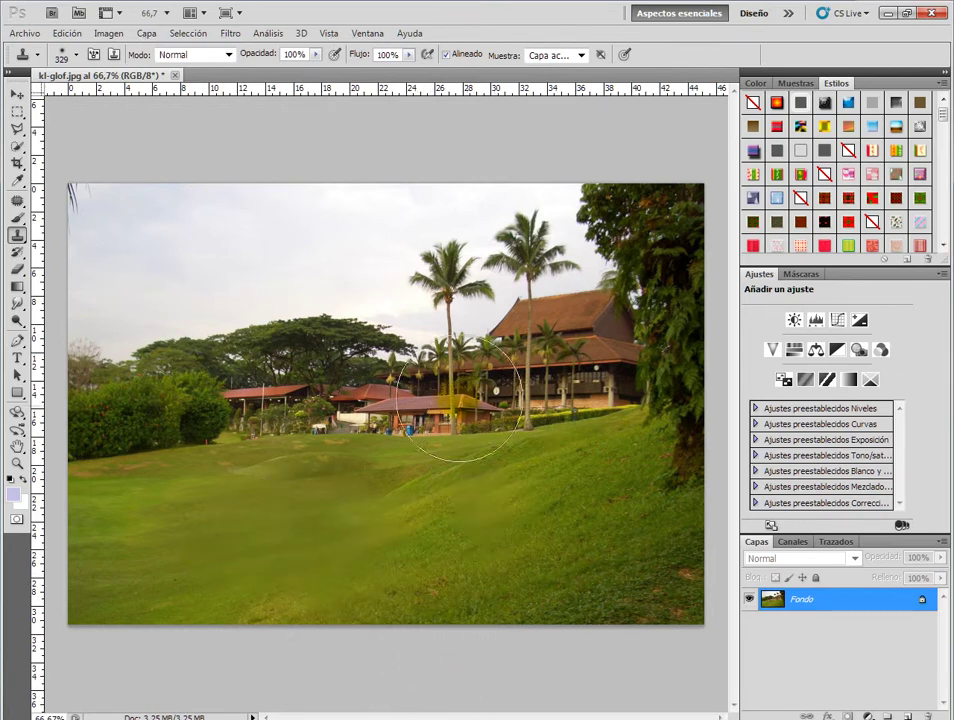
{"action": "left_click", "coordinate": [427, 614]}
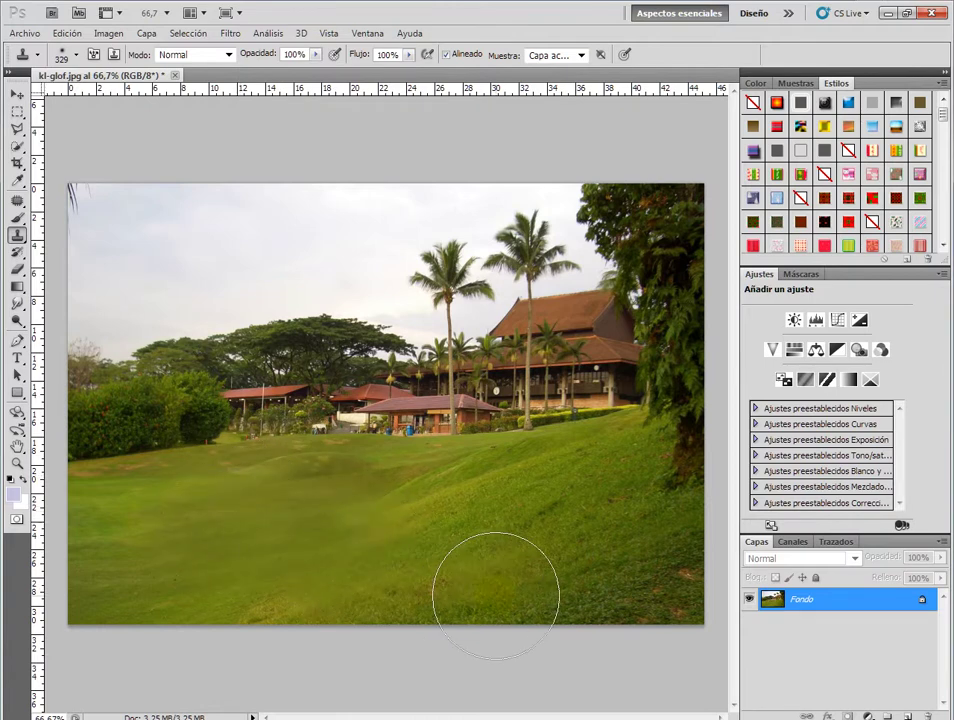
{"action": "mouse_move", "coordinate": [491, 596]}
{"action": "left_mouse_down"}
{"action": "mouse_move", "coordinate": [398, 577]}
{"action": "mouse_move", "coordinate": [366, 551]}
{"action": "mouse_move", "coordinate": [409, 560]}
{"action": "mouse_move", "coordinate": [337, 560]}
{"action": "mouse_move", "coordinate": [295, 543]}
{"action": "mouse_move", "coordinate": [351, 523]}
{"action": "mouse_move", "coordinate": [341, 522]}
{"action": "mouse_move", "coordinate": [307, 579]}
{"action": "mouse_move", "coordinate": [258, 613]}
{"action": "mouse_move", "coordinate": [172, 473]}
{"action": "mouse_move", "coordinate": [134, 422]}
{"action": "mouse_move", "coordinate": [121, 420]}
{"action": "mouse_move", "coordinate": [165, 470]}
{"action": "mouse_move", "coordinate": [132, 508]}
{"action": "mouse_move", "coordinate": [128, 415]}
{"action": "mouse_move", "coordinate": [114, 423]}
{"action": "left_mouse_up"}
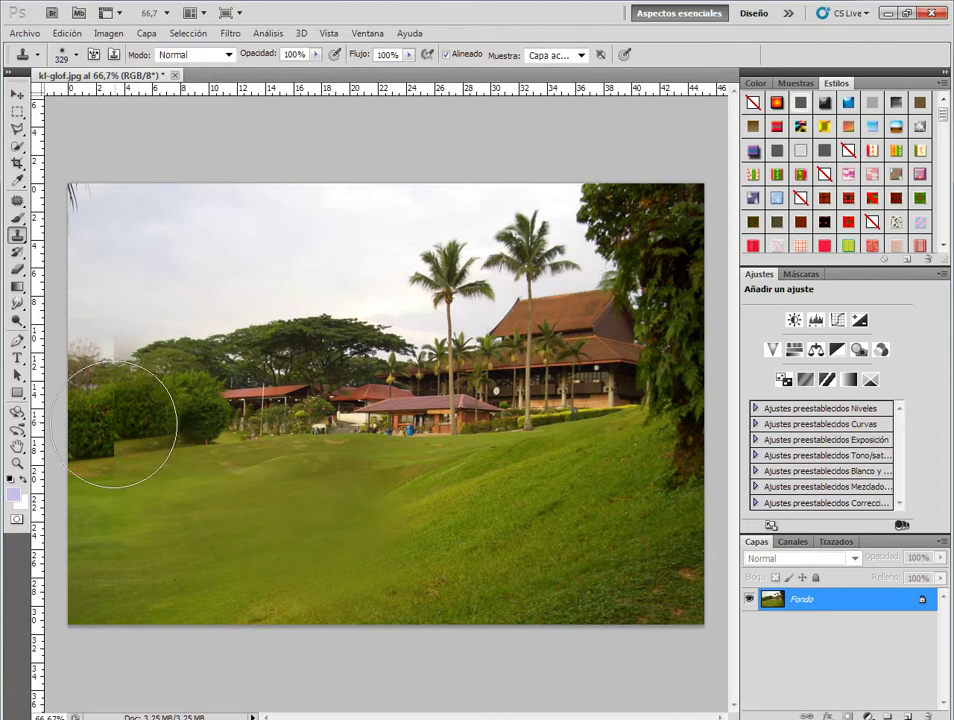
{"action": "key", "text": "ctrl+alt+z"}
{"action": "key", "text": "ctrl+alt+z"}
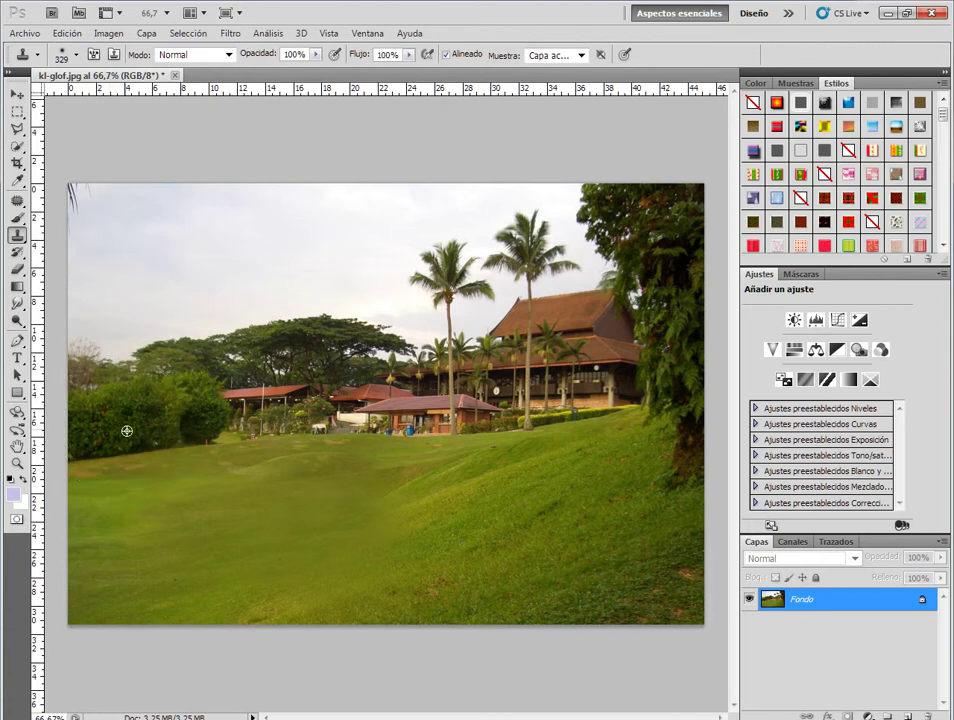
Step: Sample the hedge at the photo's left edge and clone it slightly downward over the adjoining lawn
{"action": "left_click", "coordinate": [127, 431], "text": "alt"}
{"action": "mouse_move", "coordinate": [130, 432]}
{"action": "left_mouse_down"}
{"action": "mouse_move", "coordinate": [128, 458]}
{"action": "mouse_move", "coordinate": [116, 464]}
{"action": "mouse_move", "coordinate": [136, 451]}
{"action": "left_mouse_up"}
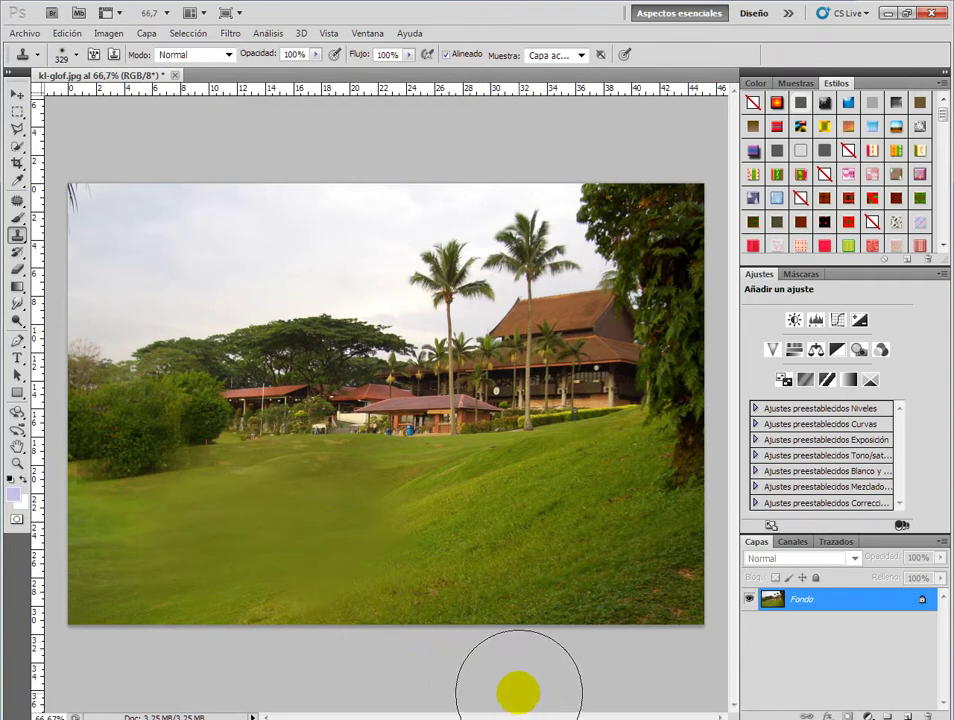
Step: Sample the textured grass on the right slope and clone it leftward across the lower lawn
{"action": "left_click", "coordinate": [466, 554], "text": "alt"}
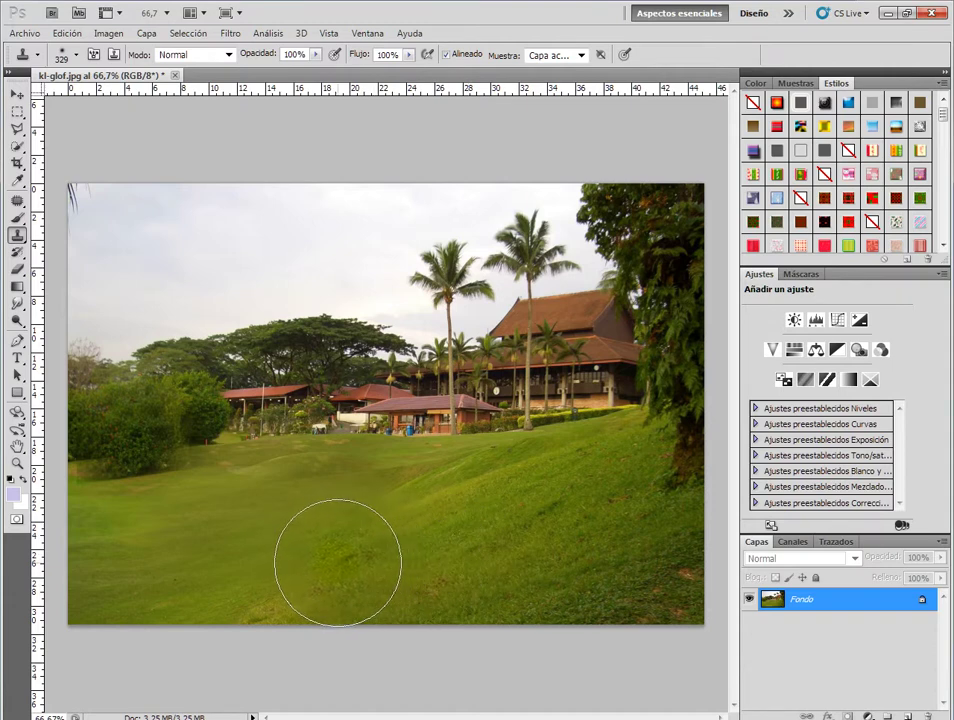
{"action": "left_click", "coordinate": [370, 562]}
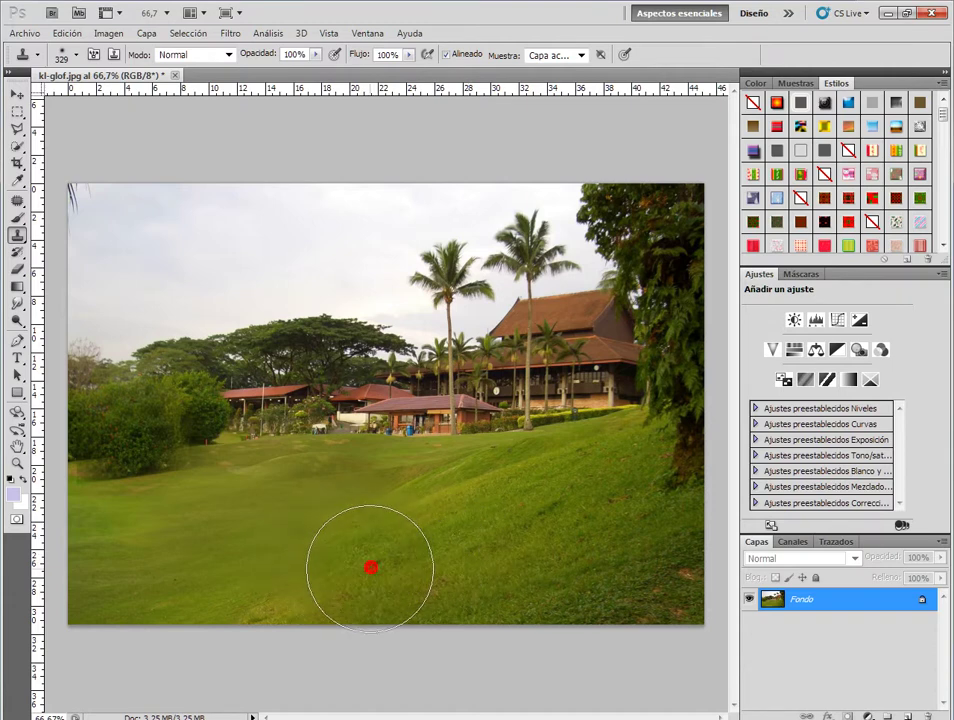
{"action": "left_click", "coordinate": [309, 580]}
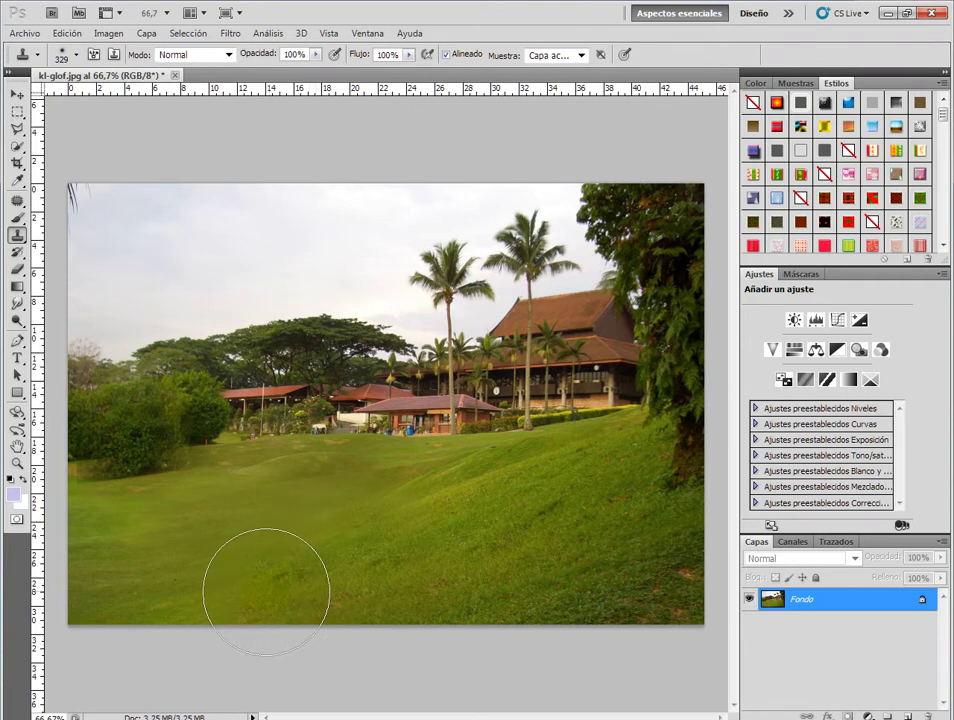
{"action": "left_click", "coordinate": [215, 588]}
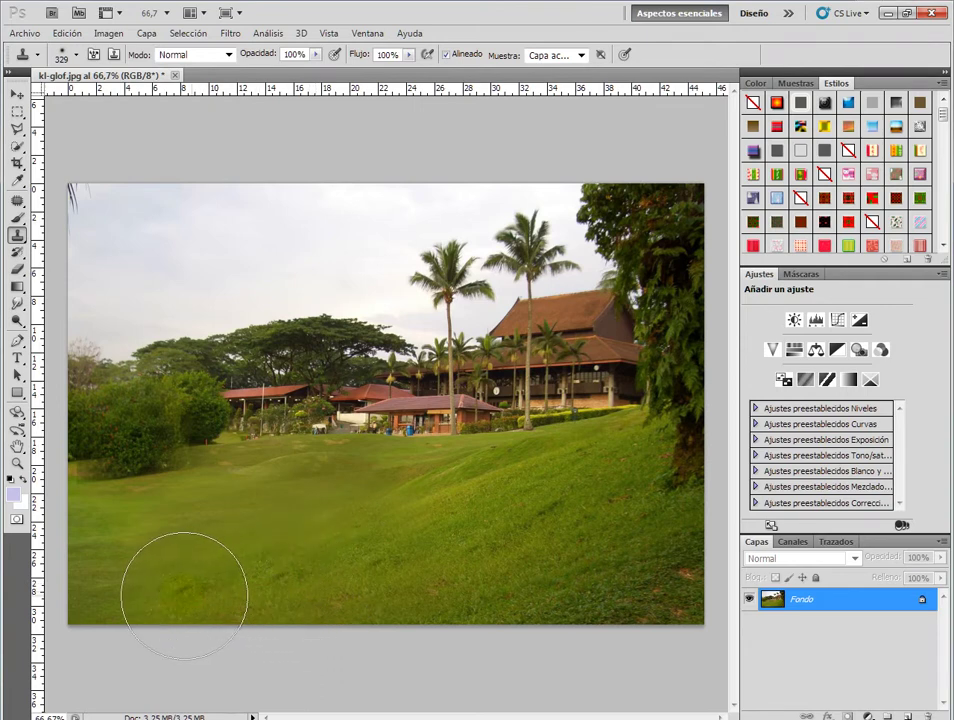
{"action": "left_click", "coordinate": [121, 594]}
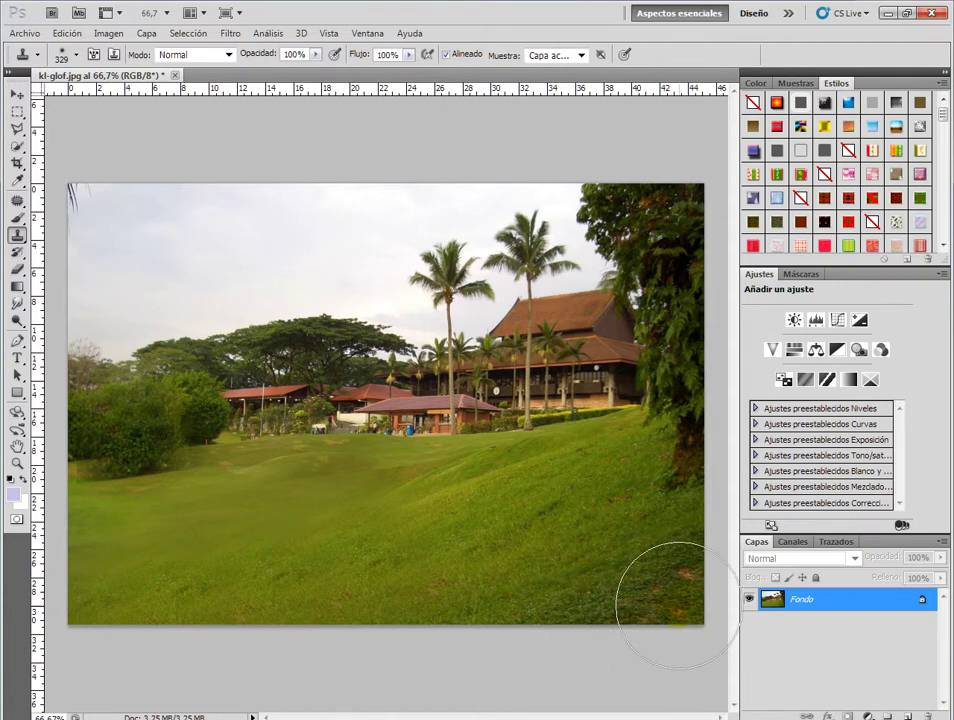
Step: Resample the grass around the lower middle of the lawn and clone over uneven patches to blend the texture
{"action": "left_click", "coordinate": [473, 560], "text": "alt"}
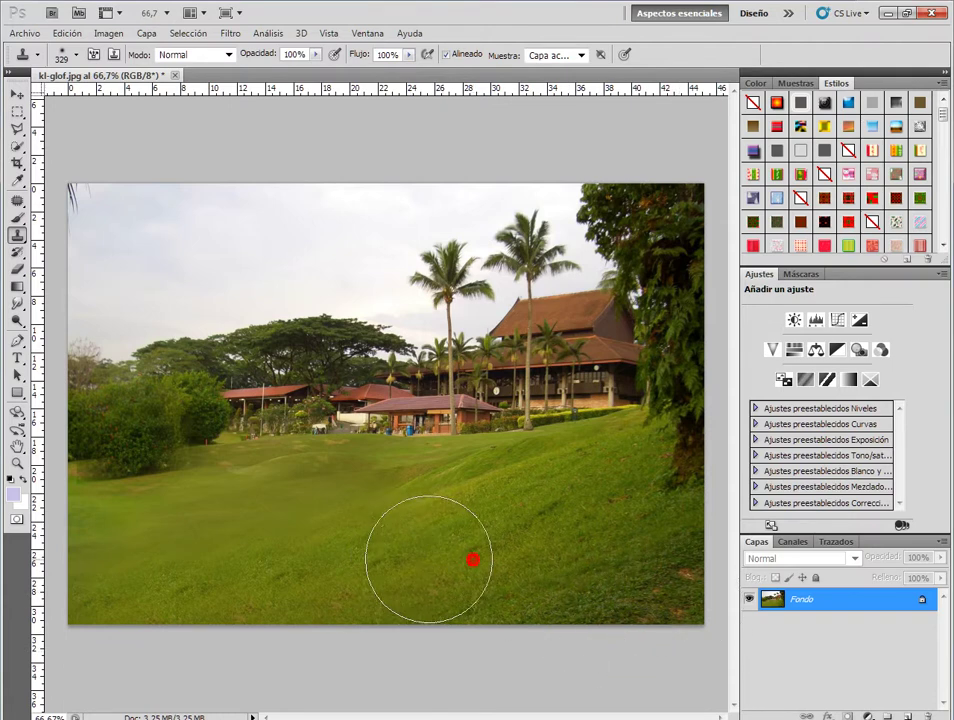
{"action": "left_click_drag", "start_coordinate": [384, 562], "coordinate": [441, 577]}
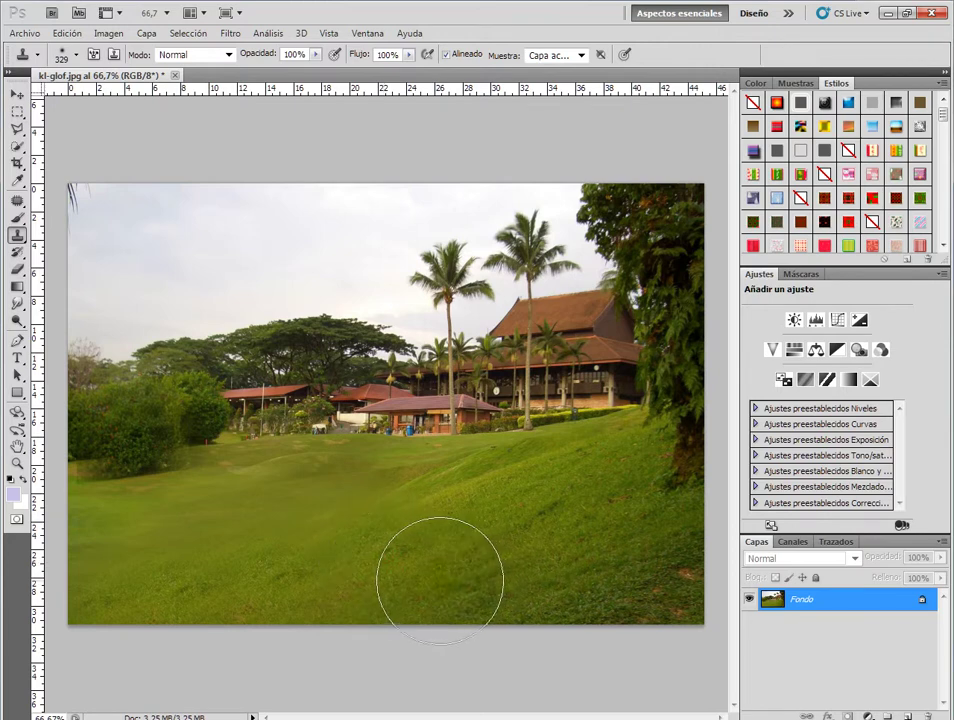
{"action": "left_click", "coordinate": [335, 567], "text": "alt"}
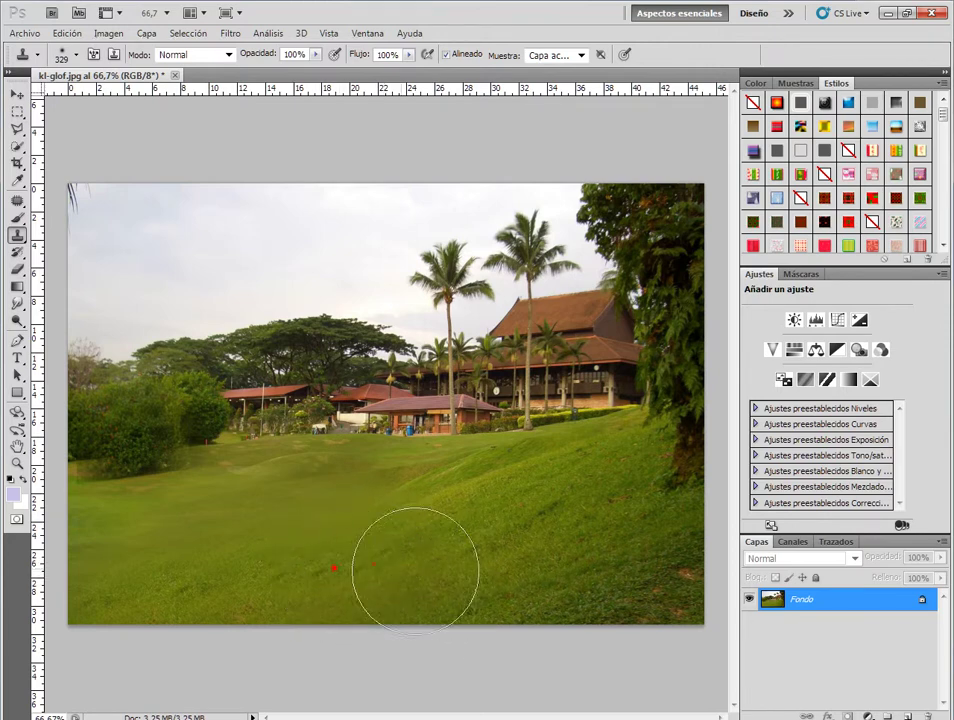
{"action": "mouse_move", "coordinate": [650, 680]}
{"action": "left_mouse_down"}
{"action": "mouse_move", "coordinate": [665, 686]}
{"action": "mouse_move", "coordinate": [658, 658]}
{"action": "mouse_move", "coordinate": [674, 637]}
{"action": "left_mouse_up"}
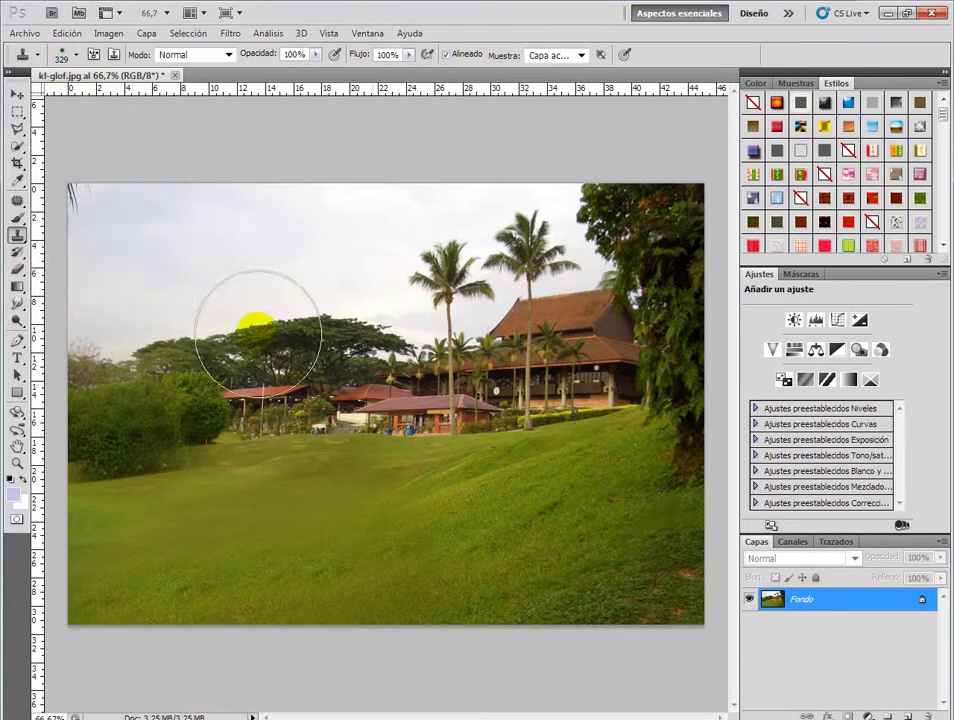
Step: Save the retouched photo in the 0tutoriales folder as a JPEG named pradera, with quality 10 and the standard baseline format
{"action": "left_click", "coordinate": [38, 36]}
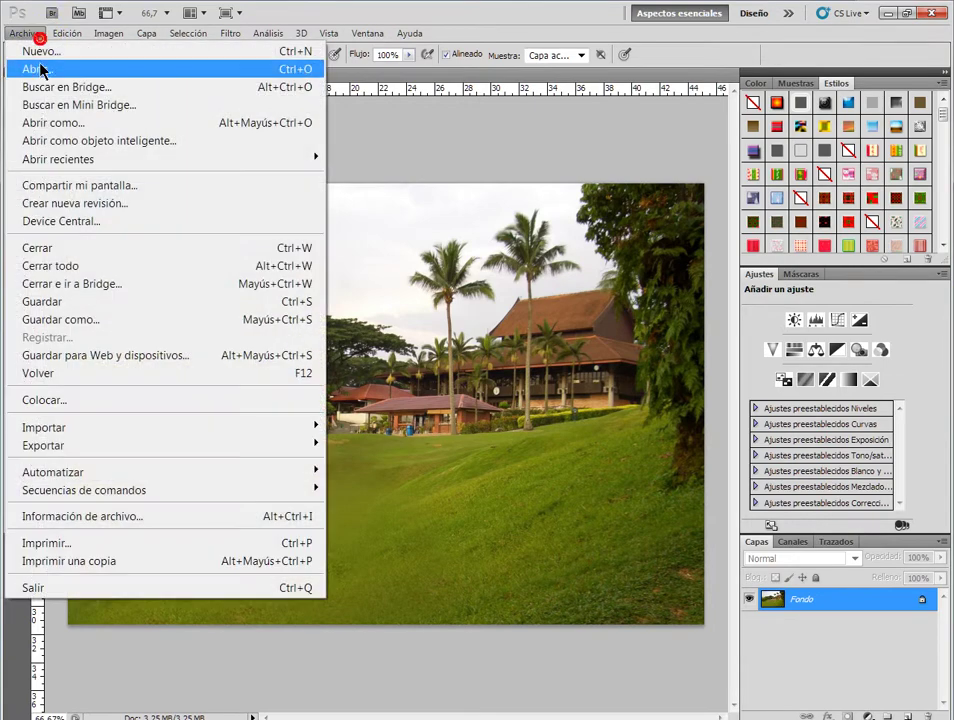
{"action": "left_click", "coordinate": [60, 320]}
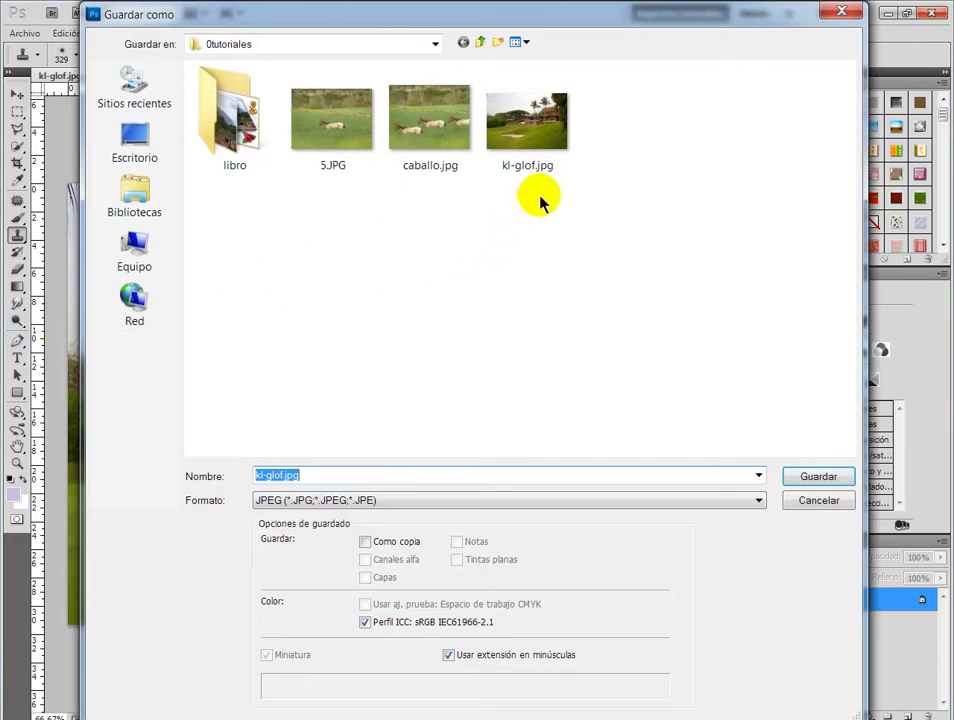
{"action": "double_click", "coordinate": [320, 475]}
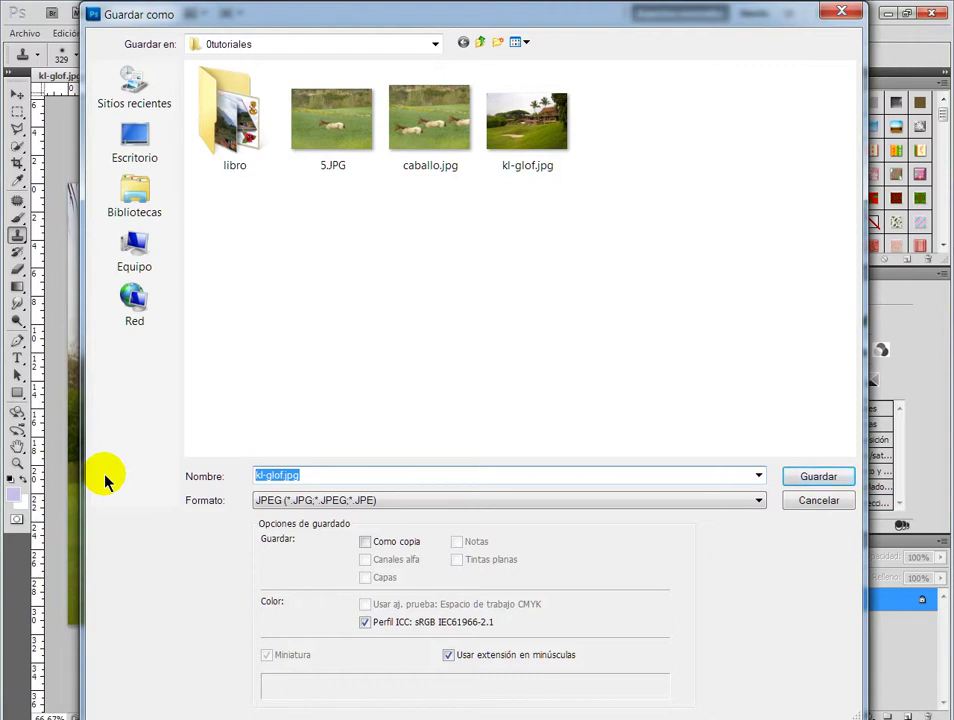
{"action": "type", "text": "pradera"}
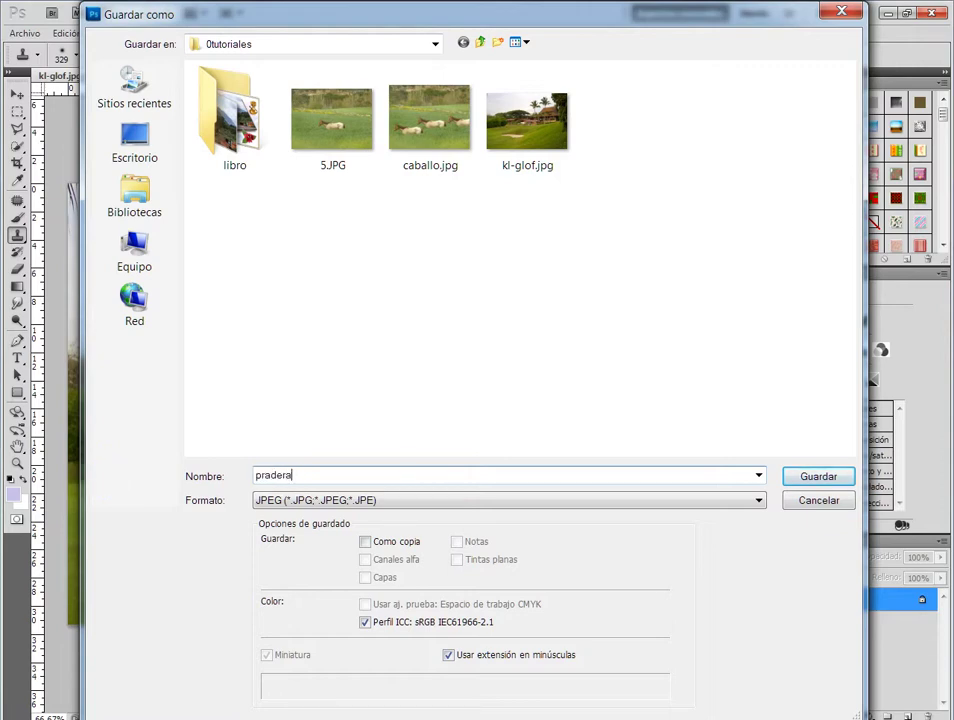
{"action": "left_click", "coordinate": [842, 488]}
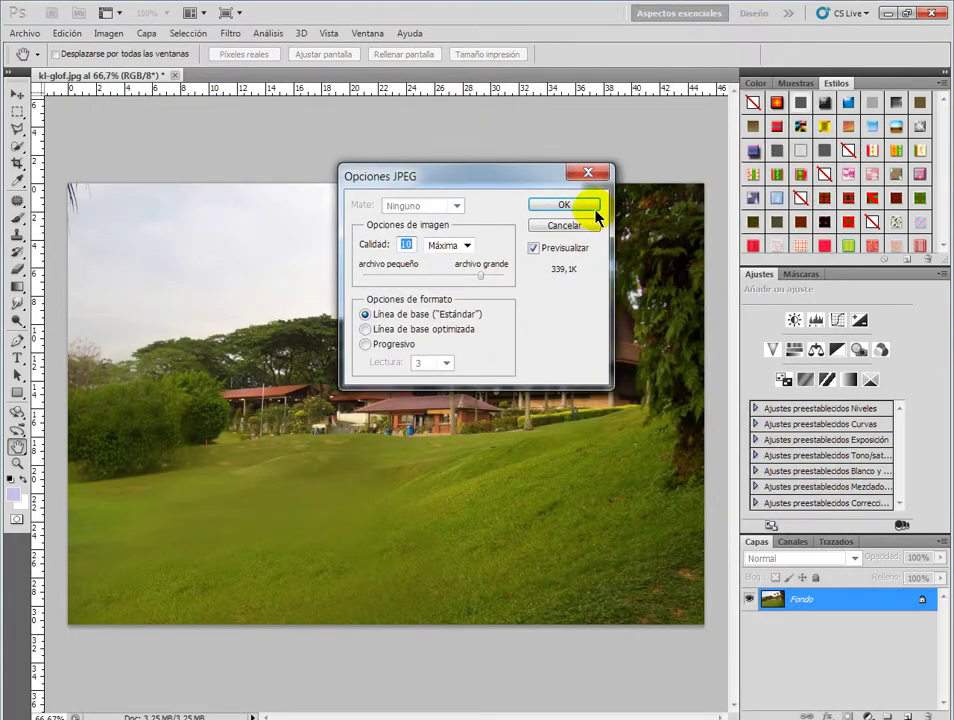
{"action": "left_click", "coordinate": [564, 205]}
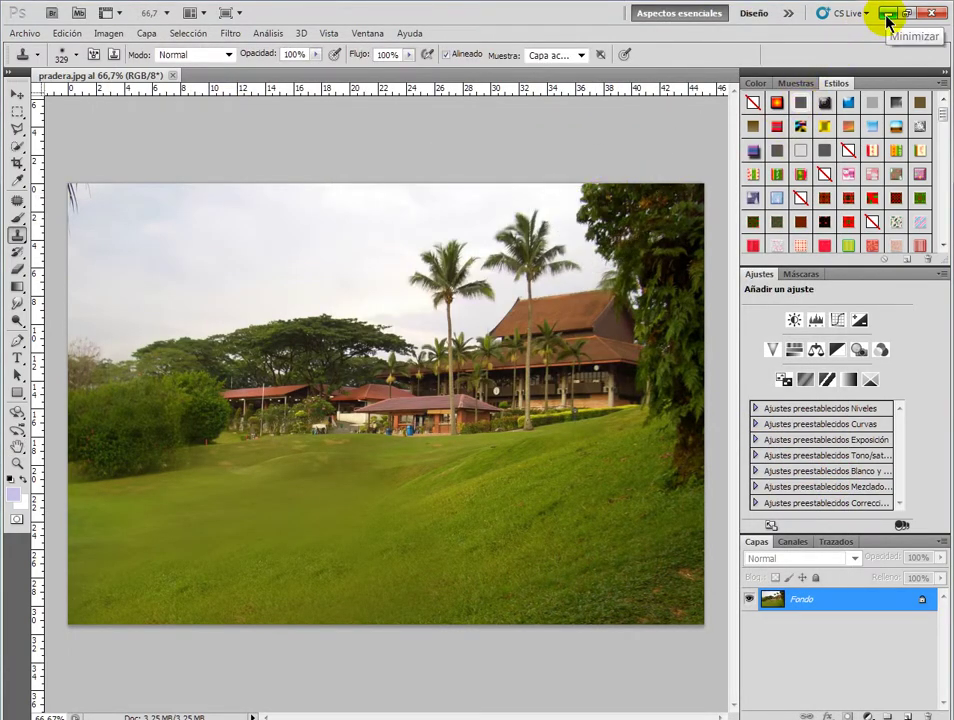
Step: Switch to Windows Photo Viewer and compare 5.JPG with caballo.jpg and kl-glof.jpg with pradera.jpg from the 0tutoriales pictures folder
{"action": "left_click", "coordinate": [888, 15]}
{"action": "double_click", "coordinate": [155, 150]}
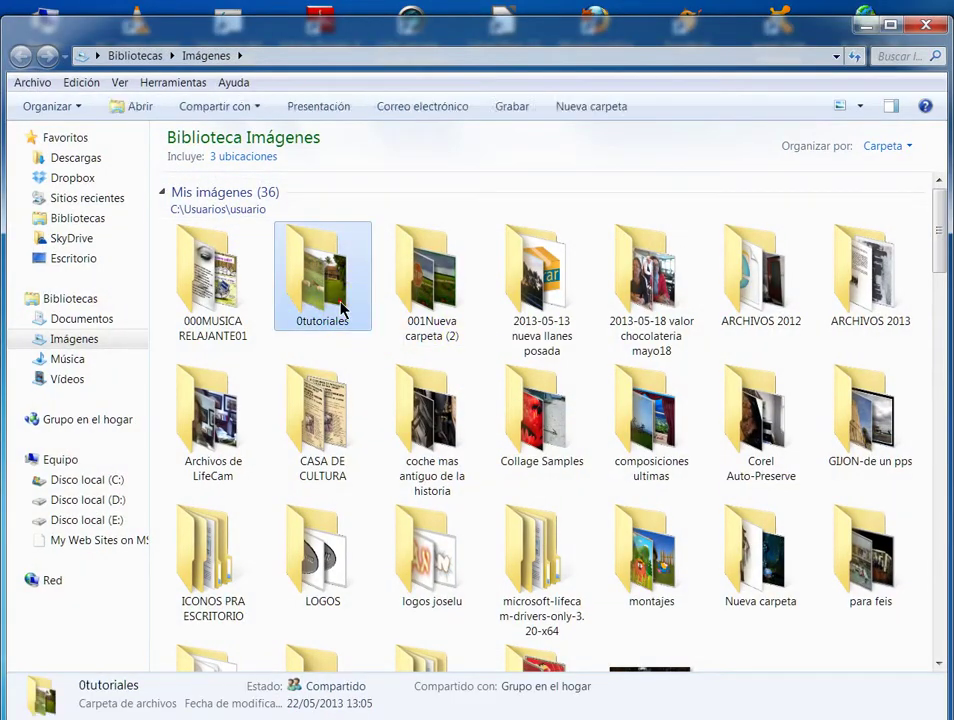
{"action": "double_click", "coordinate": [341, 326]}
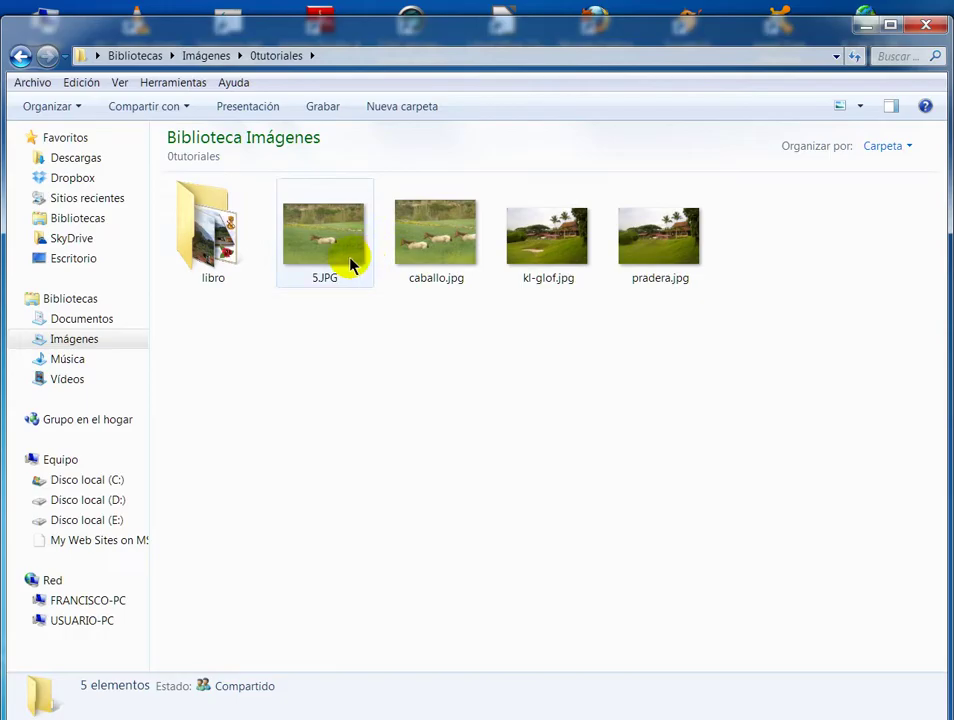
{"action": "double_click", "coordinate": [354, 259]}
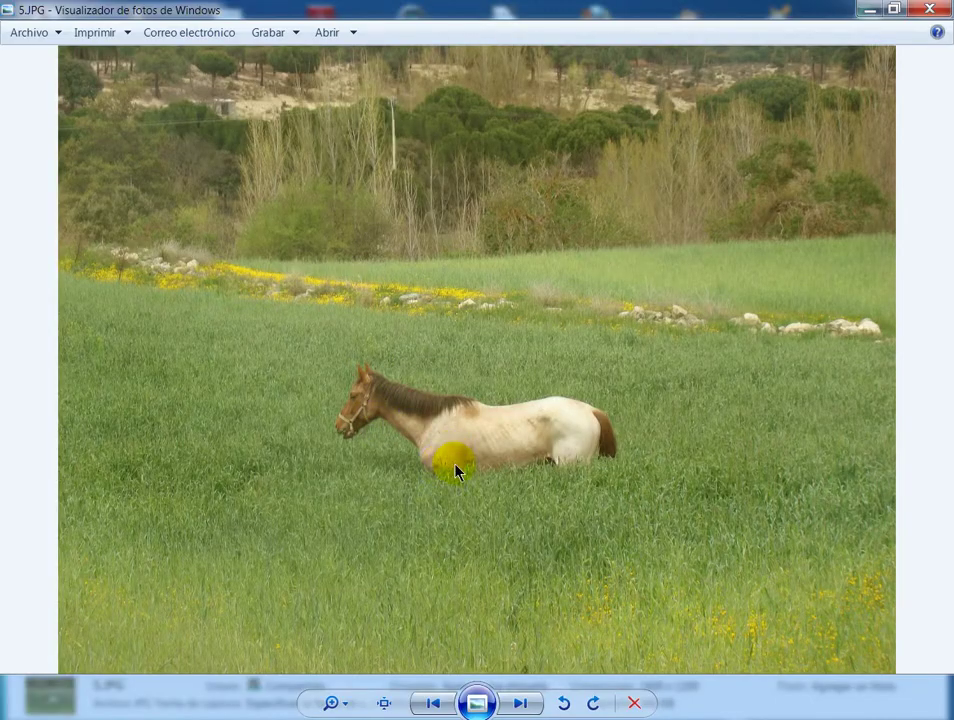
{"action": "left_click", "coordinate": [525, 705]}
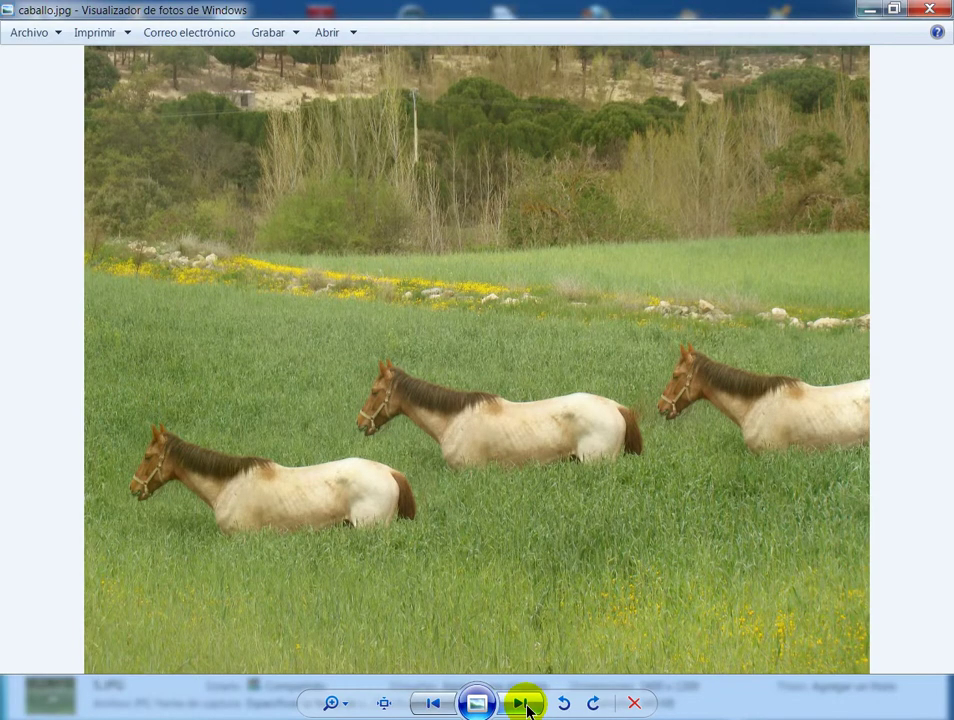
{"action": "left_click", "coordinate": [525, 705]}
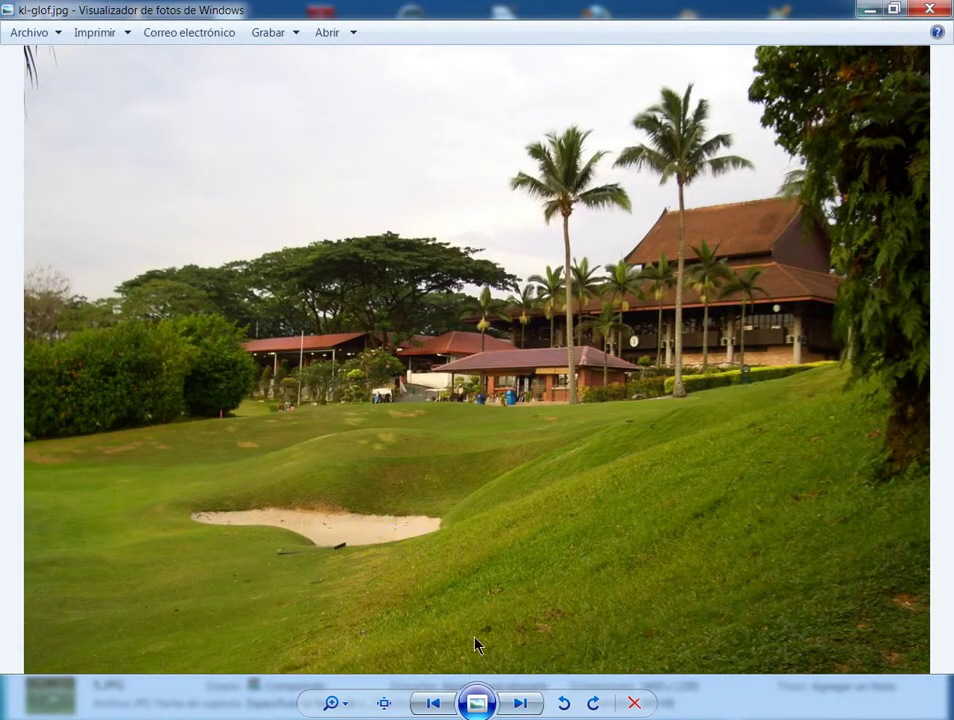
{"action": "left_click", "coordinate": [525, 705]}
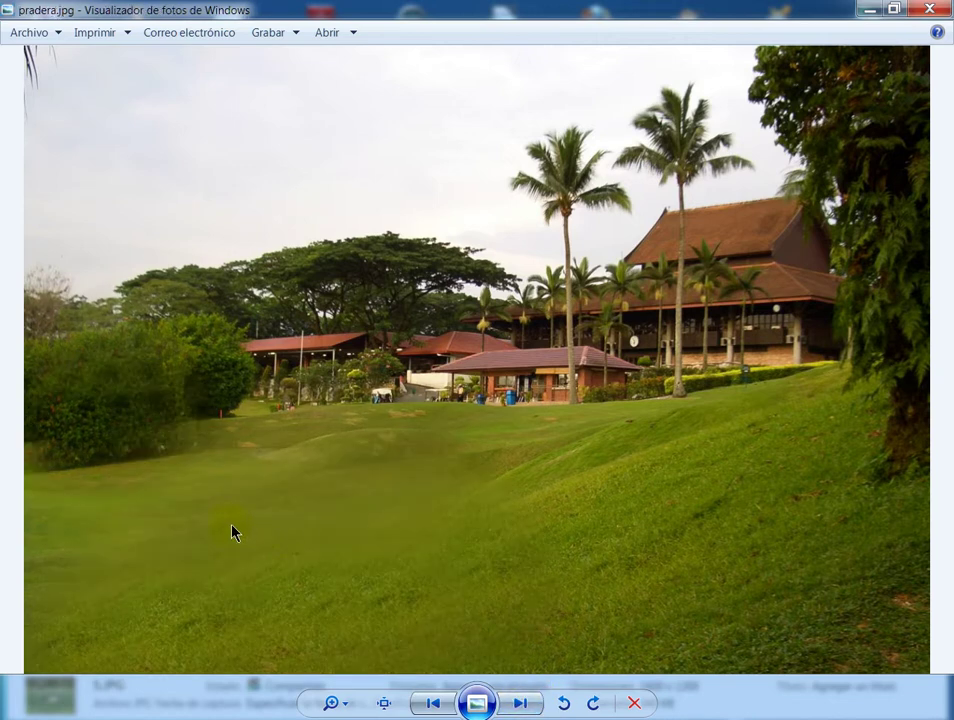
{"action": "left_click", "coordinate": [932, 11]}
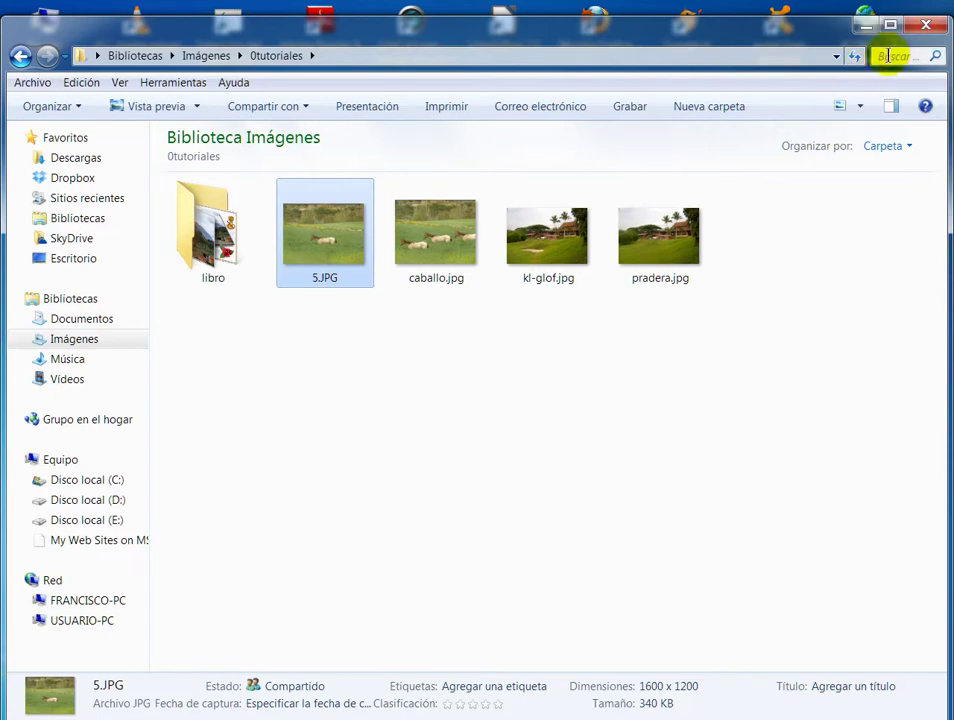
{"action": "left_click", "coordinate": [932, 33]}
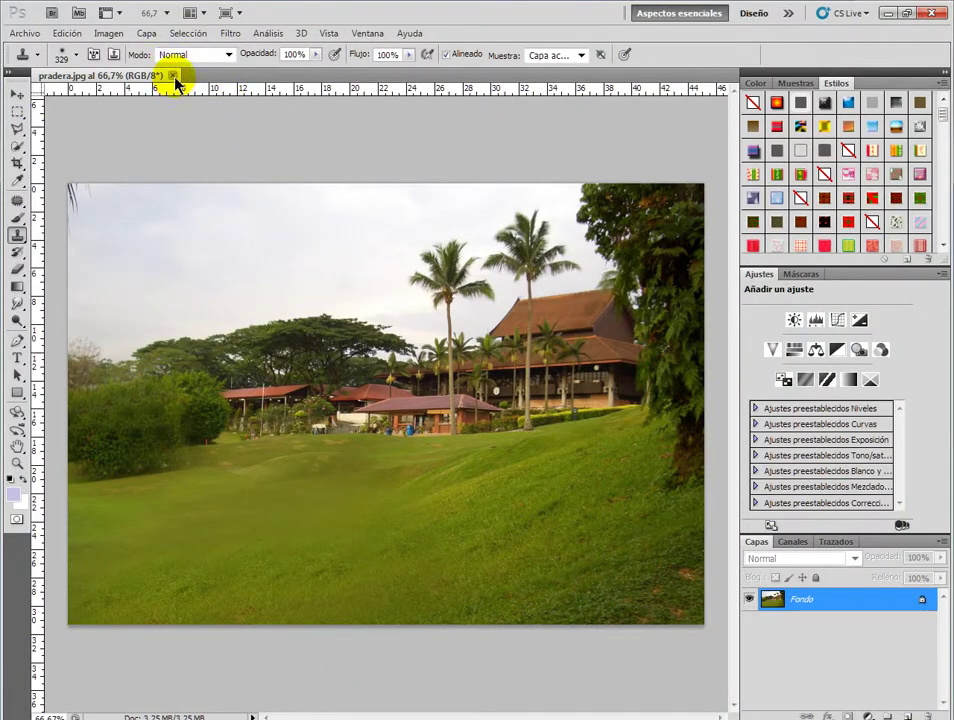
Step: Close pradera.jpg and open 5.JPG from the 0tutoriales folder, leaving its missing colour profile unmodified
{"action": "left_click", "coordinate": [170, 76]}
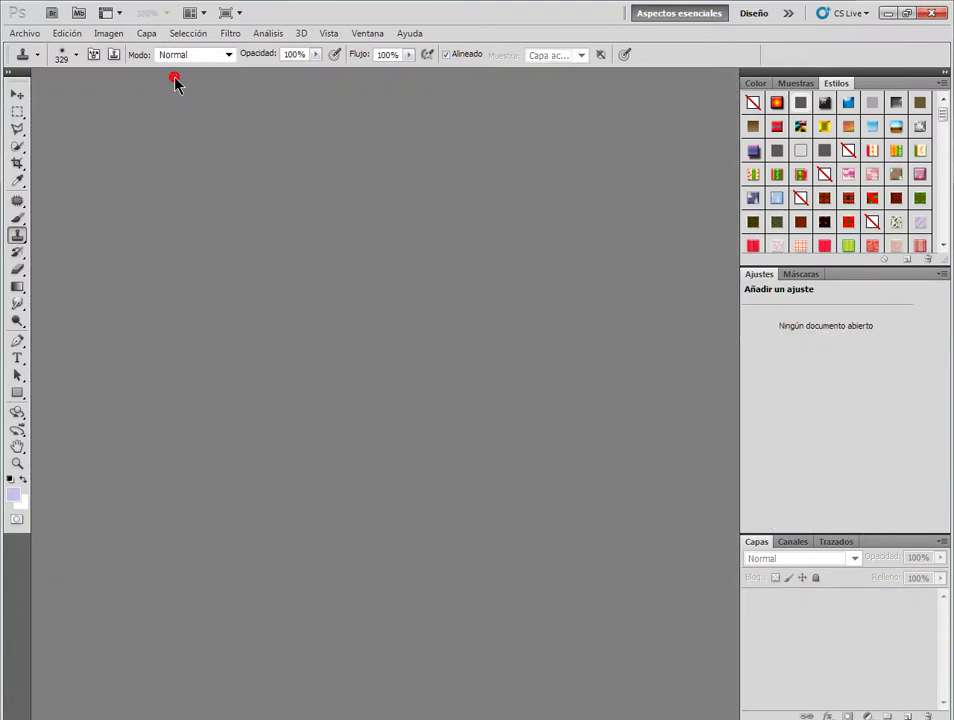
{"action": "left_click", "coordinate": [34, 34]}
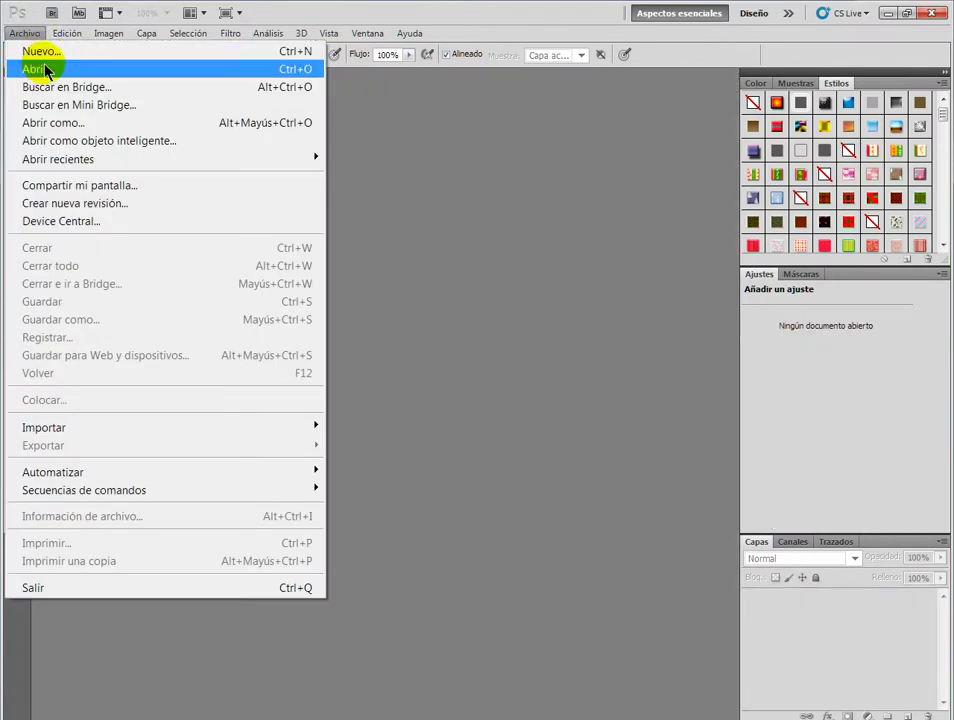
{"action": "left_click", "coordinate": [44, 70]}
{"action": "left_click", "coordinate": [322, 140]}
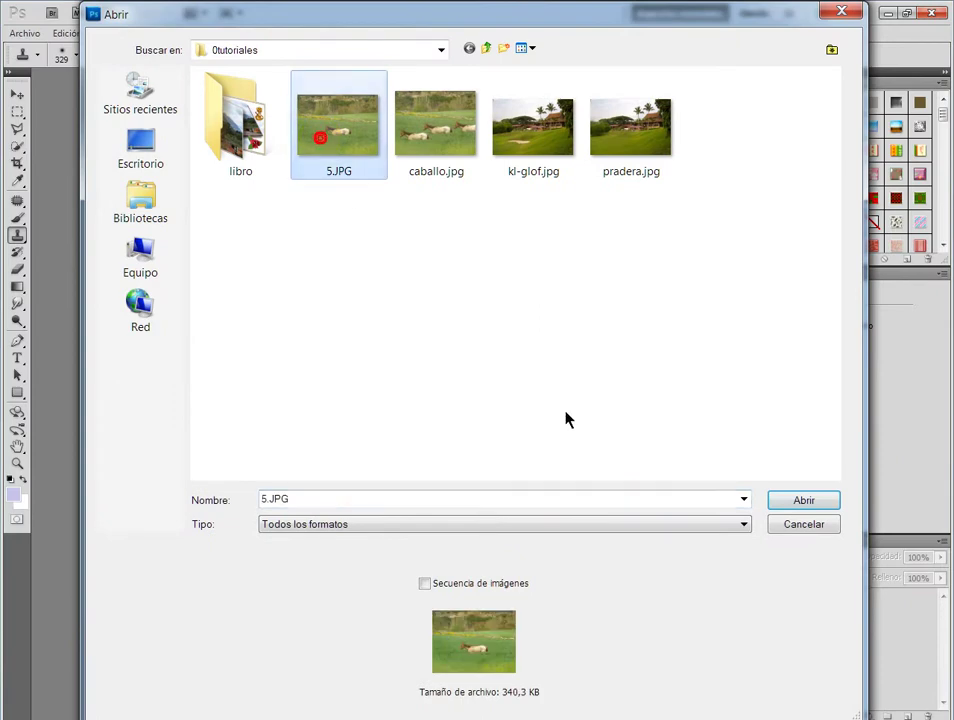
{"action": "left_click", "coordinate": [802, 502]}
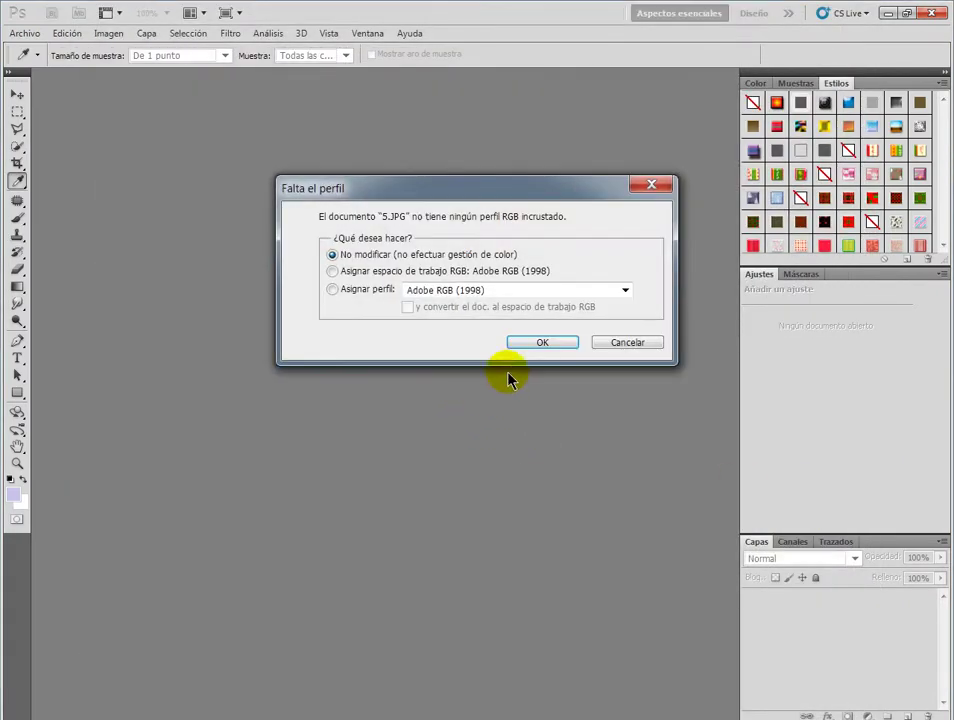
{"action": "left_click", "coordinate": [540, 343]}
Step: Outline the horse with the Patch tool set to Origen, replace it with clean grass from the field, and deselect
{"action": "key", "text": "s"}
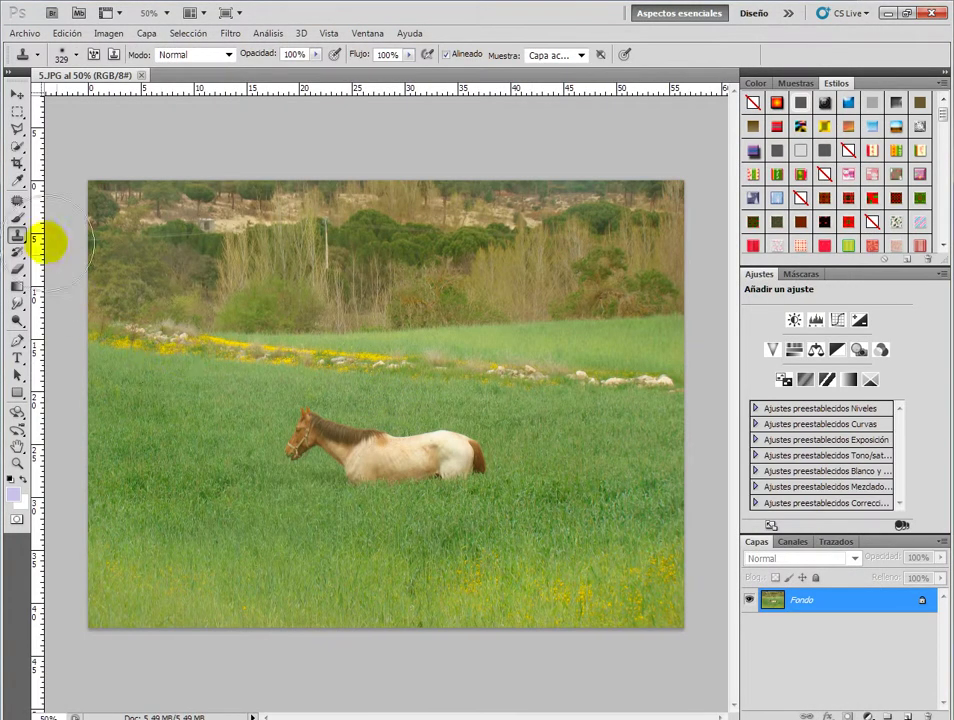
{"action": "left_click", "coordinate": [17, 200]}
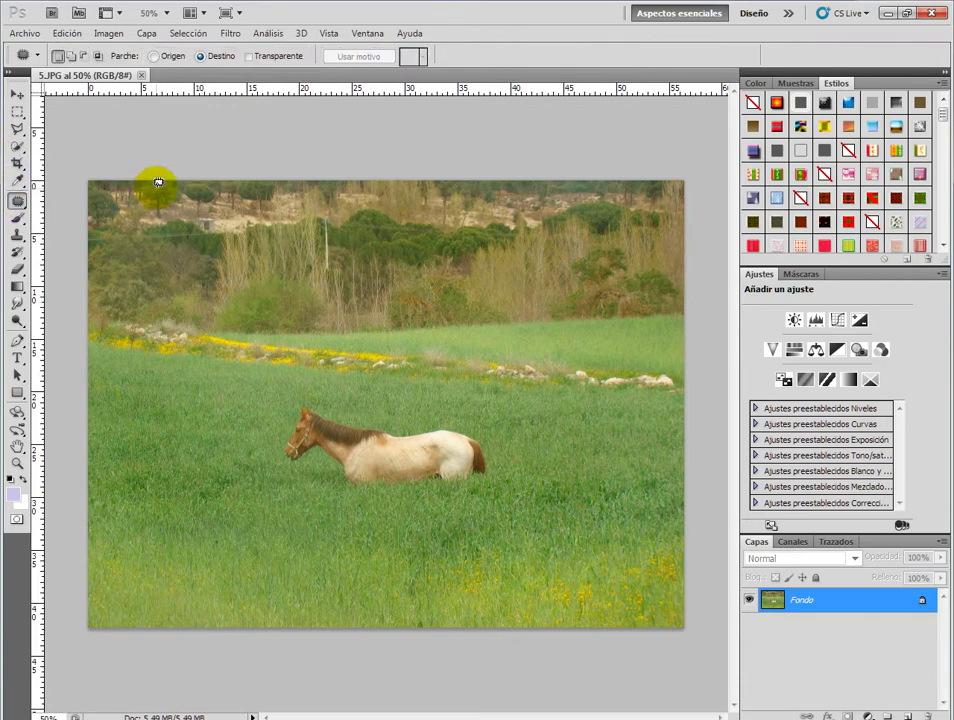
{"action": "left_click", "coordinate": [153, 57]}
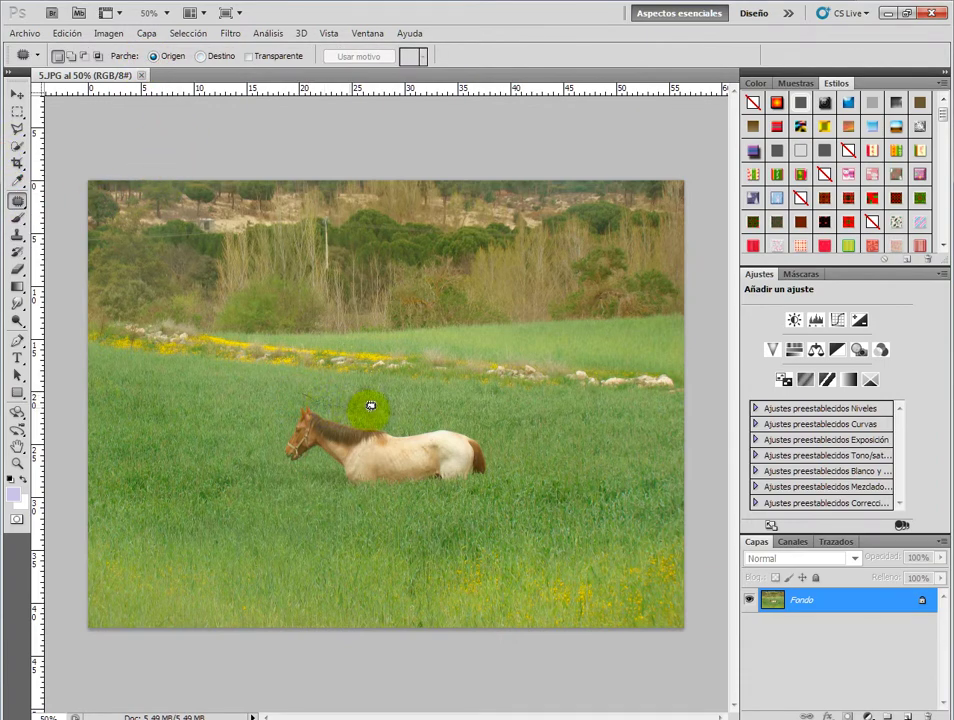
{"action": "mouse_move", "coordinate": [409, 416]}
{"action": "left_mouse_down"}
{"action": "mouse_move", "coordinate": [447, 415]}
{"action": "mouse_move", "coordinate": [492, 433]}
{"action": "left_mouse_up"}
{"action": "mouse_move", "coordinate": [310, 465]}
{"action": "left_mouse_down"}
{"action": "mouse_move", "coordinate": [256, 443]}
{"action": "mouse_move", "coordinate": [283, 400]}
{"action": "mouse_move", "coordinate": [308, 395]}
{"action": "left_mouse_up"}
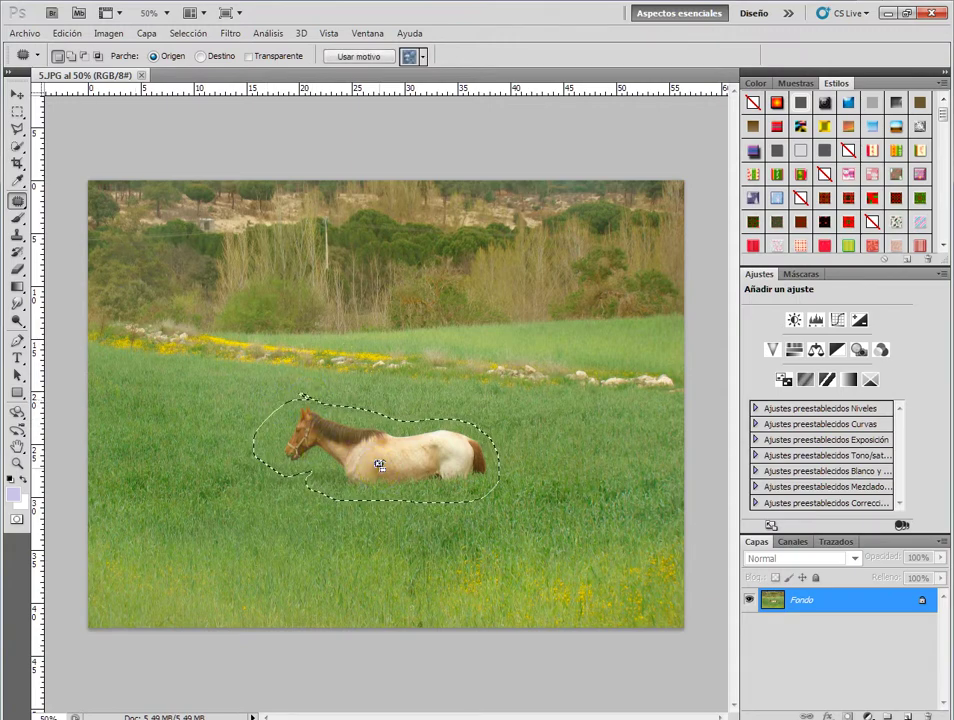
{"action": "mouse_move", "coordinate": [377, 464]}
{"action": "left_mouse_down"}
{"action": "mouse_move", "coordinate": [547, 472]}
{"action": "mouse_move", "coordinate": [390, 468]}
{"action": "mouse_move", "coordinate": [305, 454]}
{"action": "mouse_move", "coordinate": [378, 454]}
{"action": "left_mouse_up"}
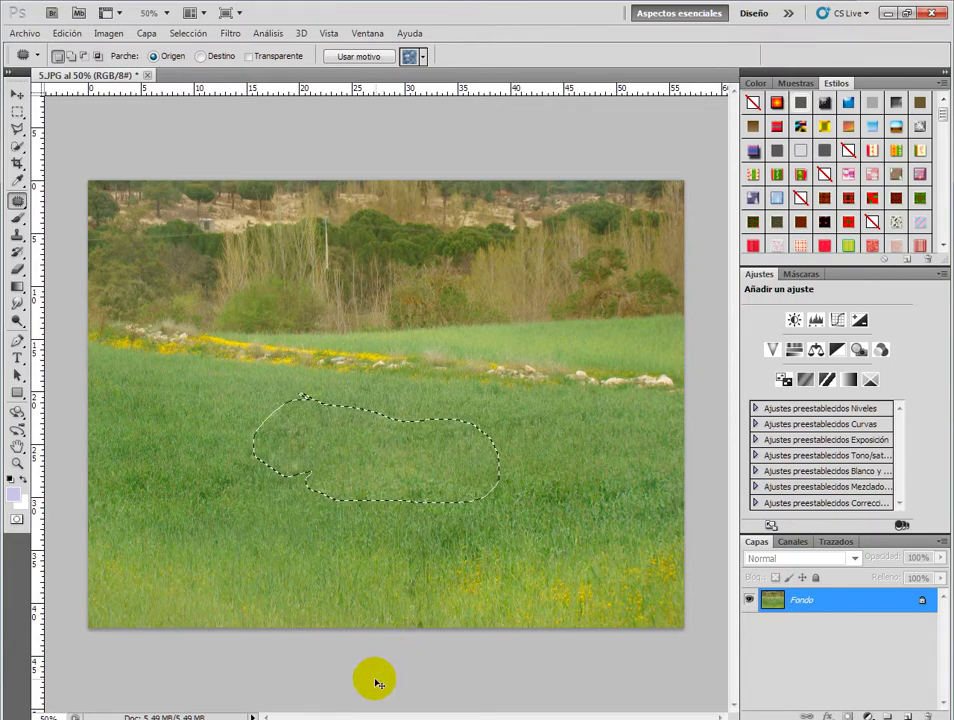
{"action": "key", "text": "ctrl+d"}
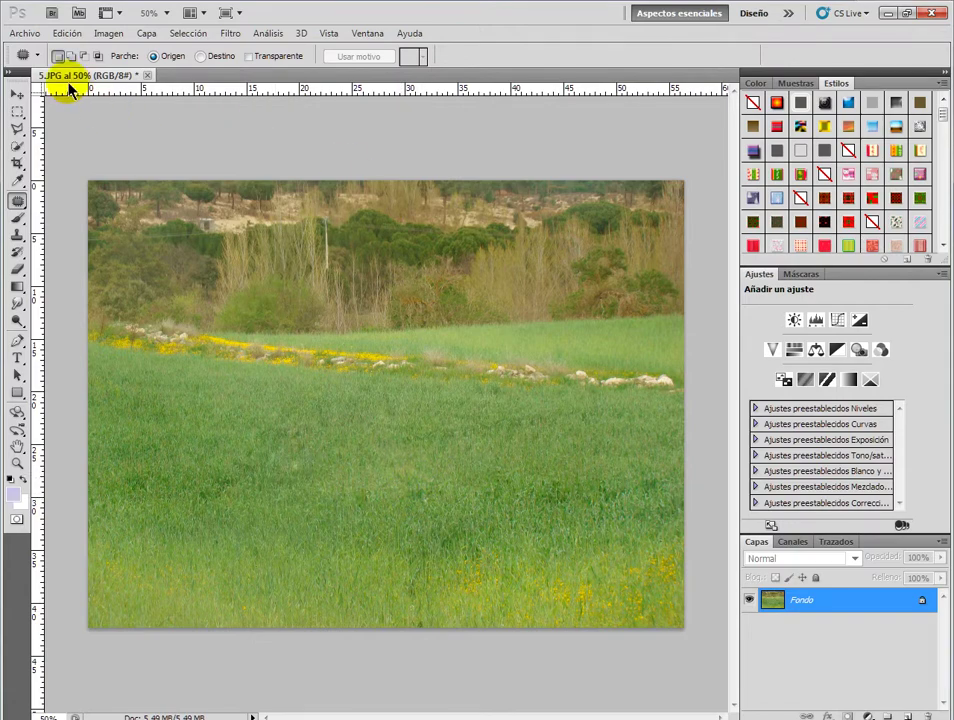
Step: Save the horseless photo in the 0tutoriales folder as a JPEG named praosincaballo, with quality 10 and the standard baseline format
{"action": "left_click", "coordinate": [35, 33]}
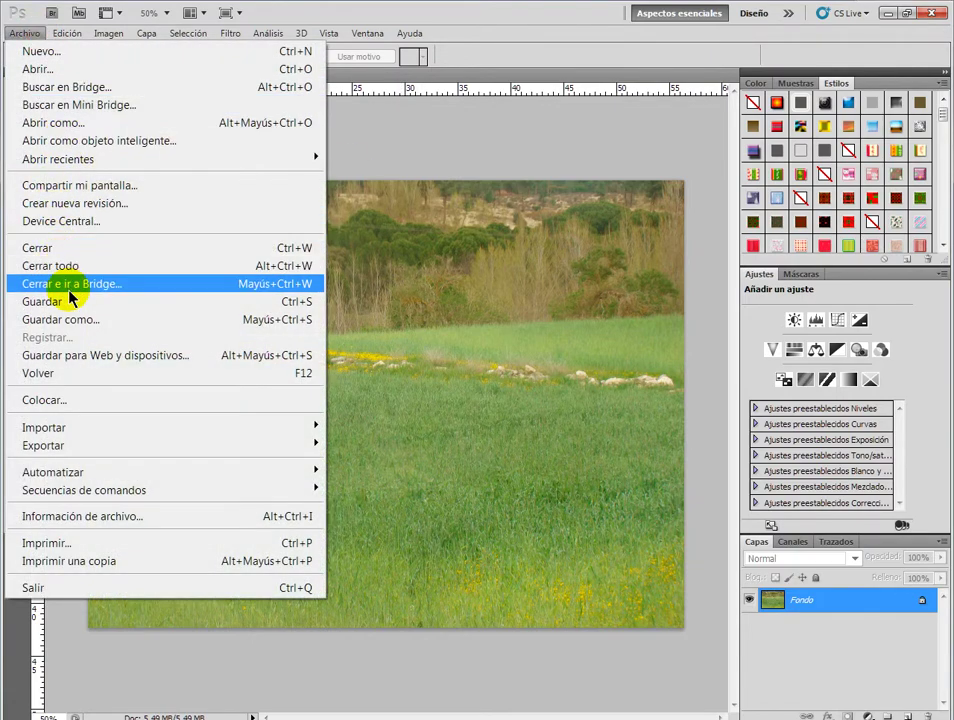
{"action": "left_click", "coordinate": [72, 321]}
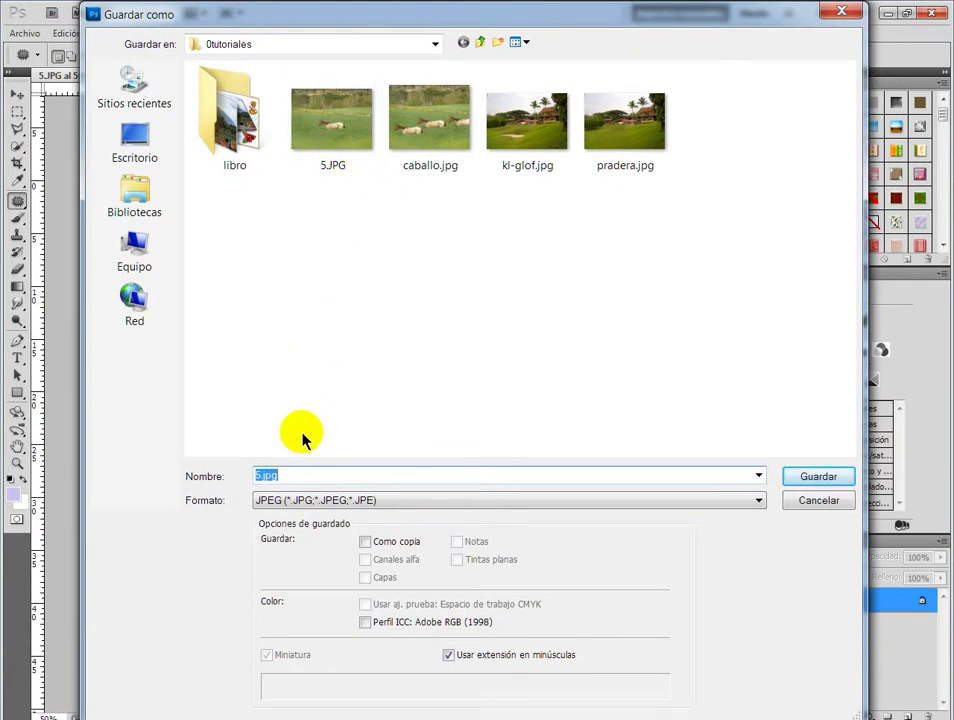
{"action": "left_click", "coordinate": [285, 476]}
{"action": "left_click_drag", "start_coordinate": [285, 476], "coordinate": [214, 468]}
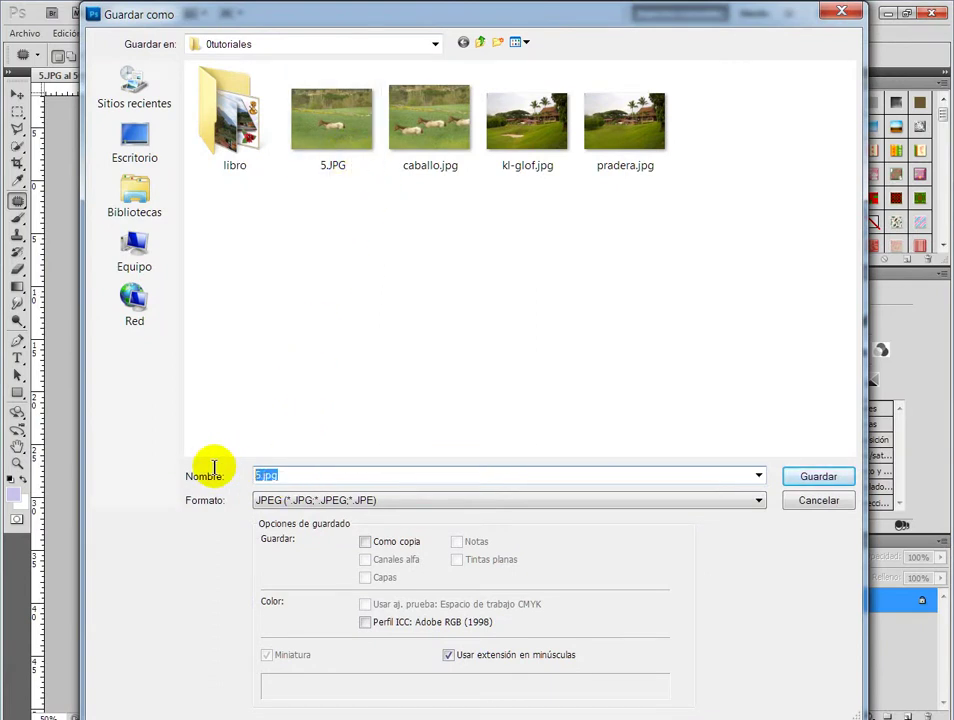
{"action": "type", "text": "ca"}
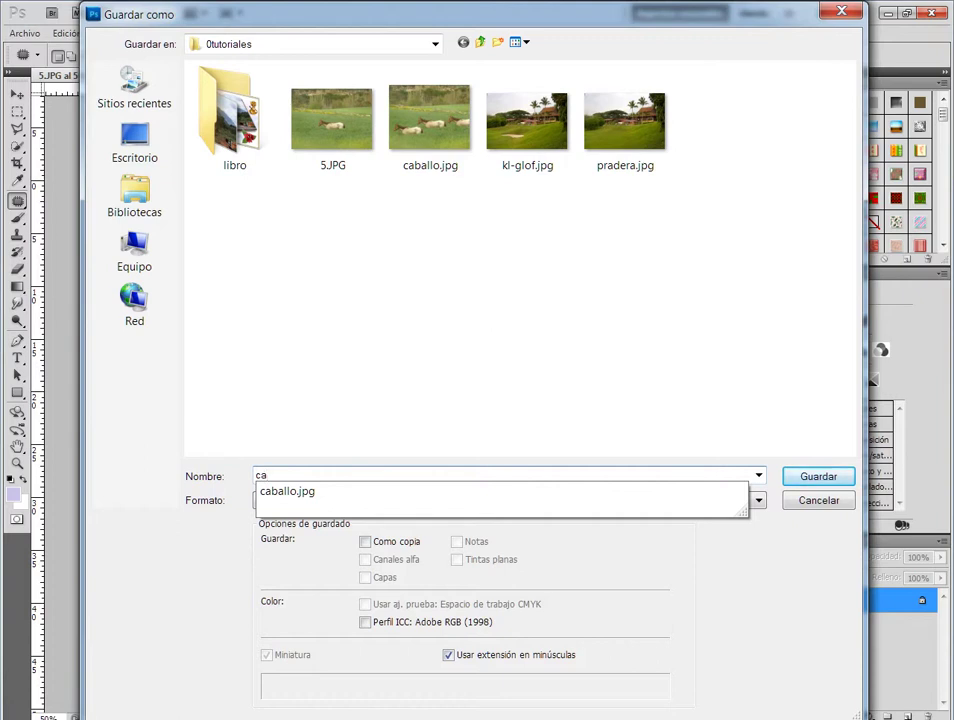
{"action": "key", "text": "BackSpace"}
{"action": "key", "text": "BackSpace"}
{"action": "type", "text": "praosincaballo"}
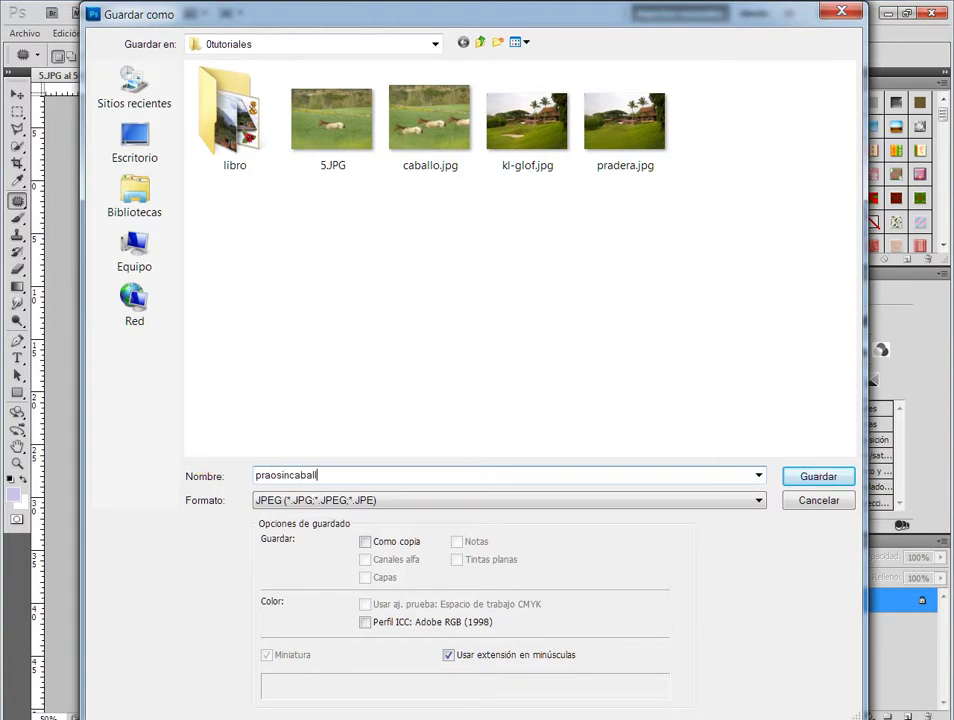
{"action": "left_click", "coordinate": [819, 478]}
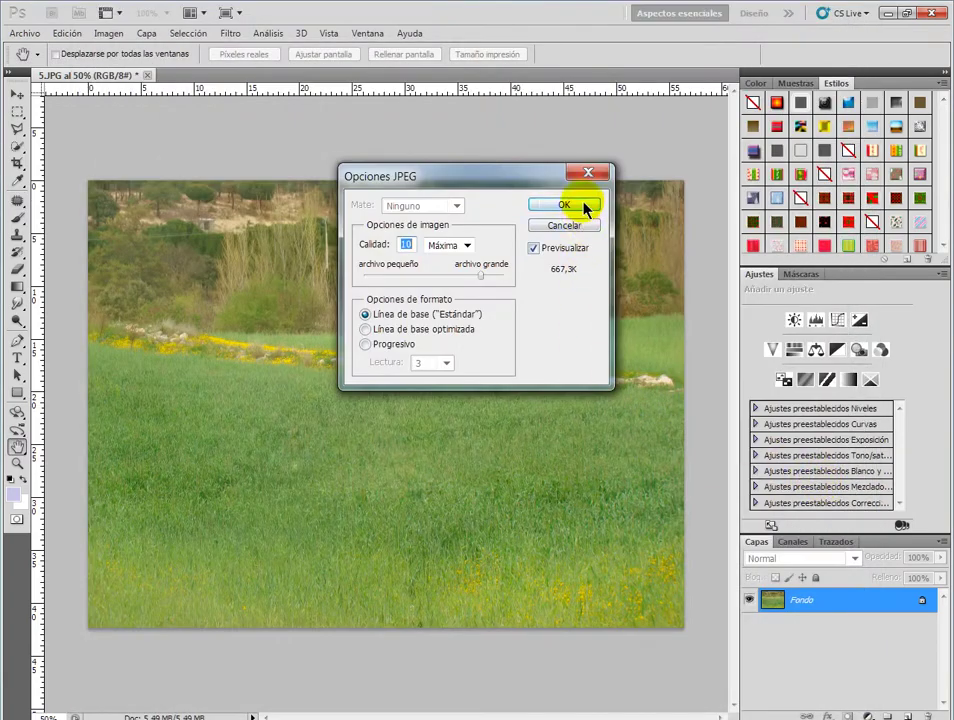
{"action": "left_click", "coordinate": [564, 205]}
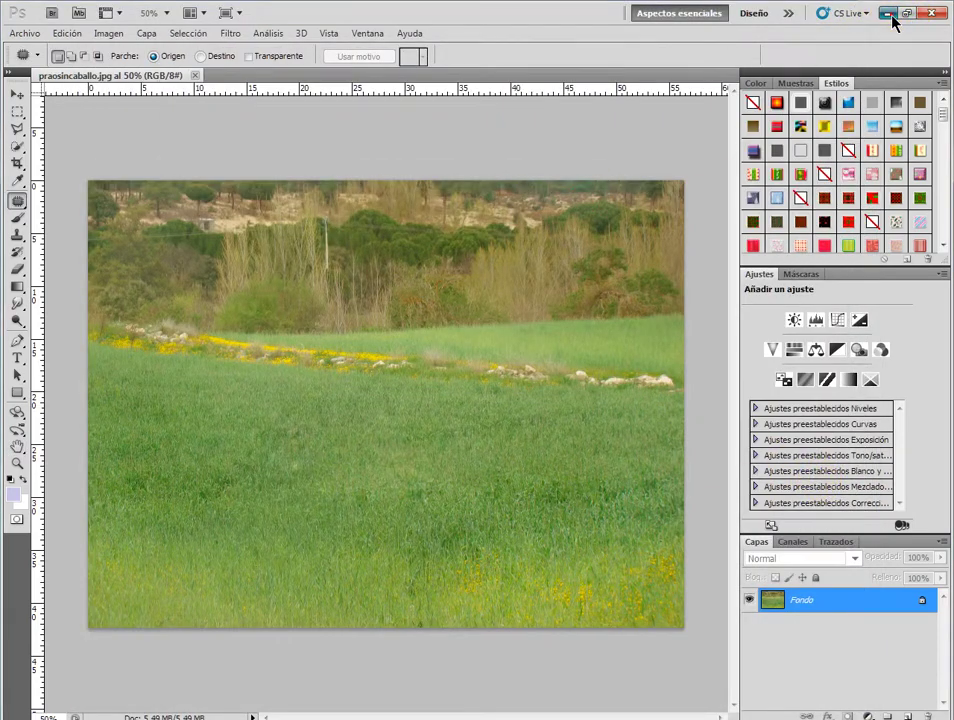
Step: Switch to the 0tutoriales pictures folder and view the original 5.JPG in Windows Photo Viewer
{"action": "left_click", "coordinate": [888, 14]}
{"action": "left_click", "coordinate": [145, 148]}
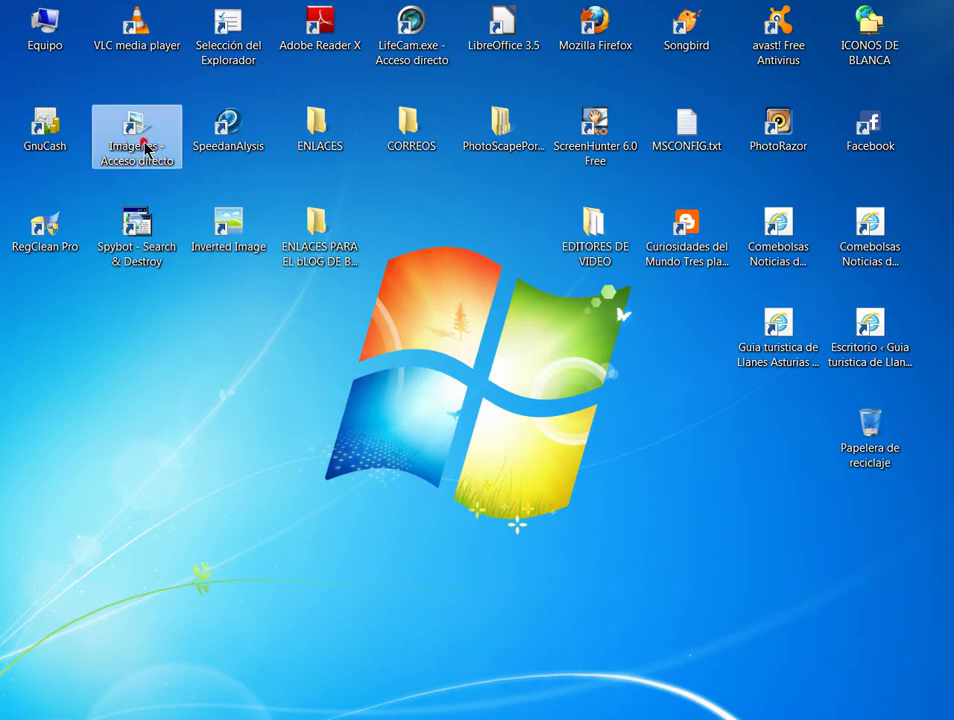
{"action": "double_click", "coordinate": [145, 148]}
{"action": "double_click", "coordinate": [334, 250]}
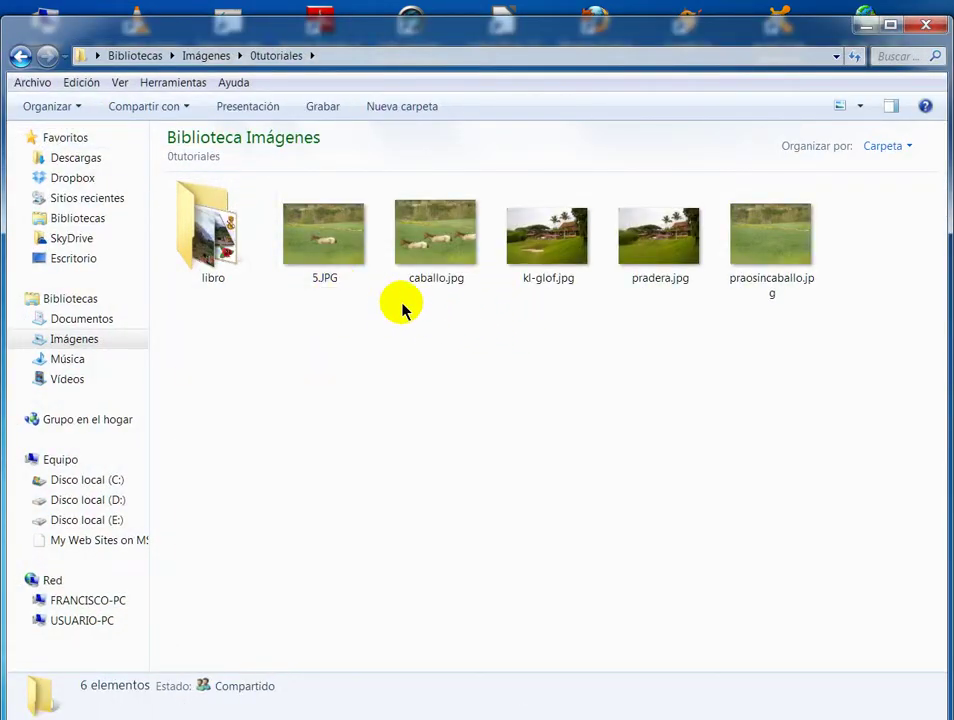
{"action": "double_click", "coordinate": [358, 268]}
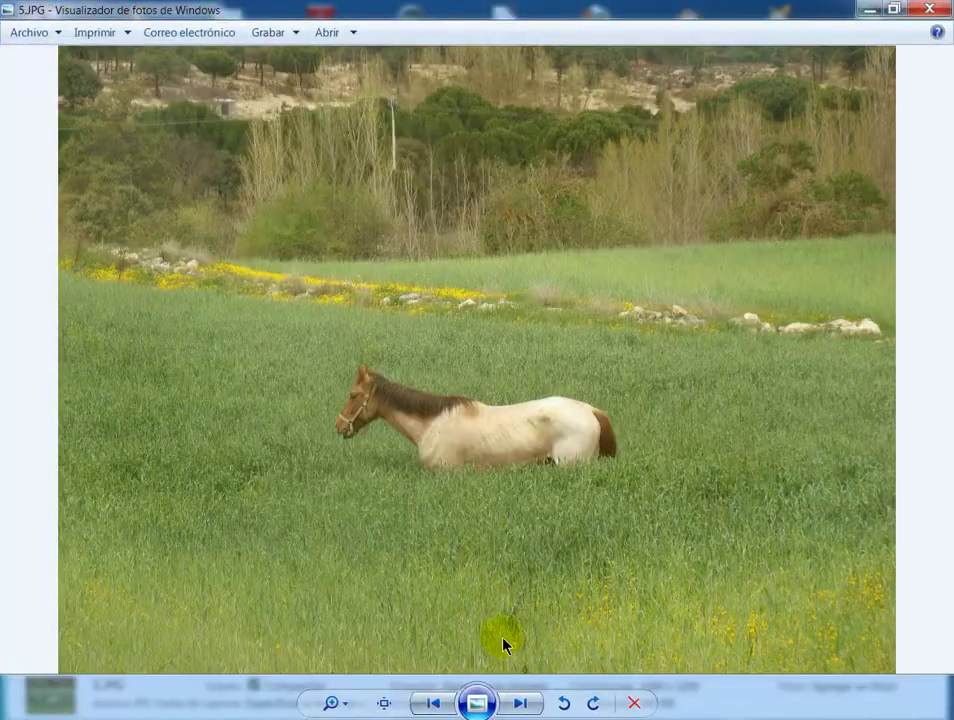
Step: Browse the folder's originals and retouched versions, finishing on praosincaballo.jpg to compare it with the original horse photo
{"action": "left_click", "coordinate": [532, 704]}
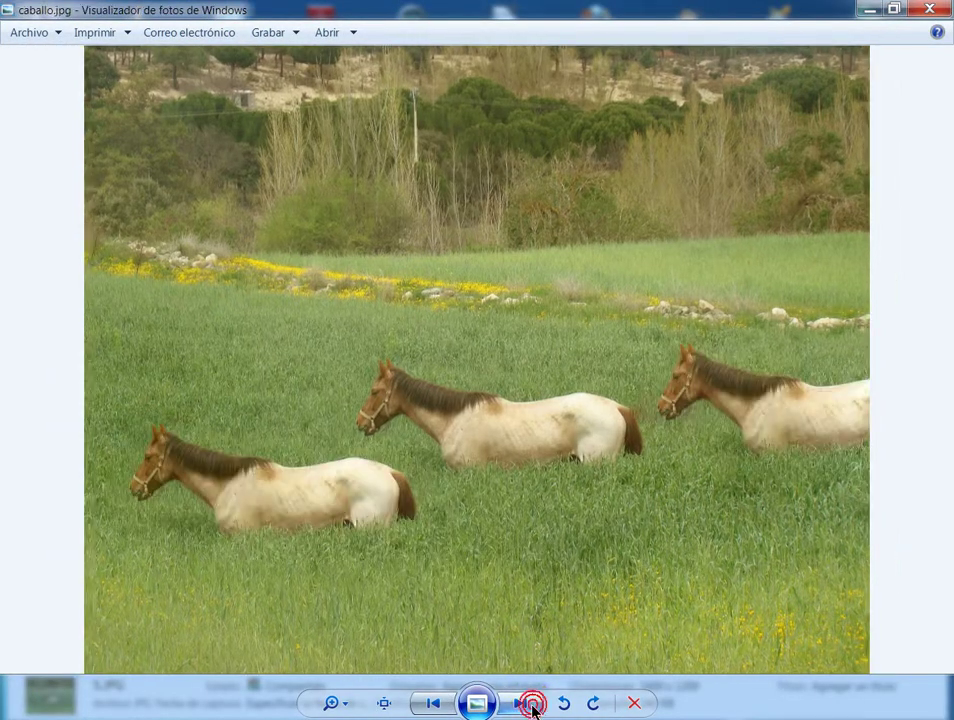
{"action": "left_click", "coordinate": [531, 705]}
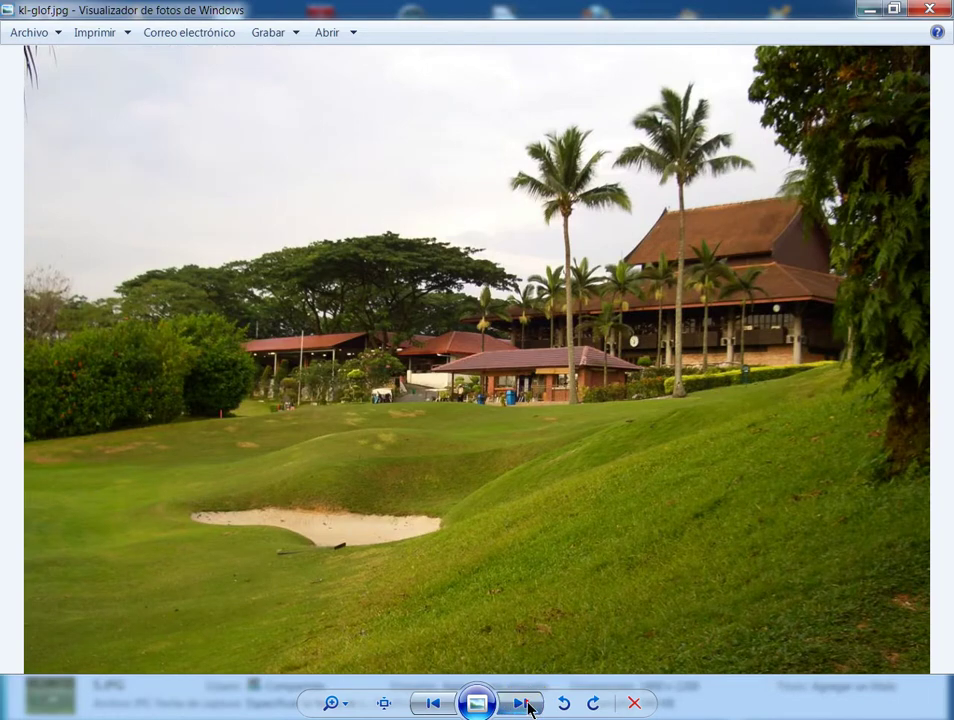
{"action": "left_click", "coordinate": [530, 705]}
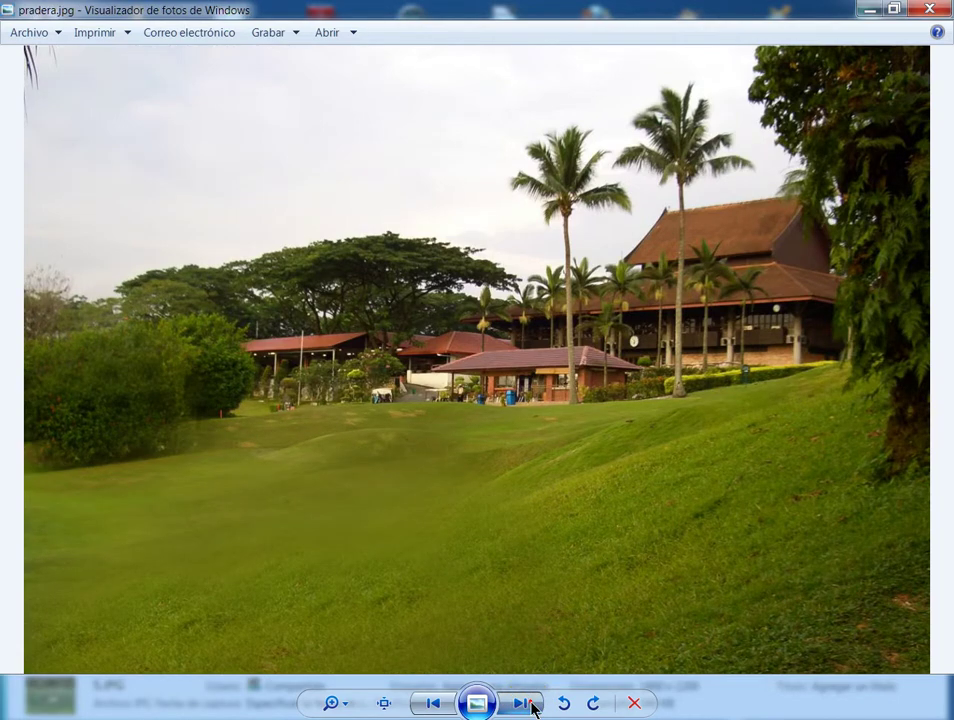
{"action": "left_click", "coordinate": [531, 705]}
{"action": "left_click", "coordinate": [531, 705]}
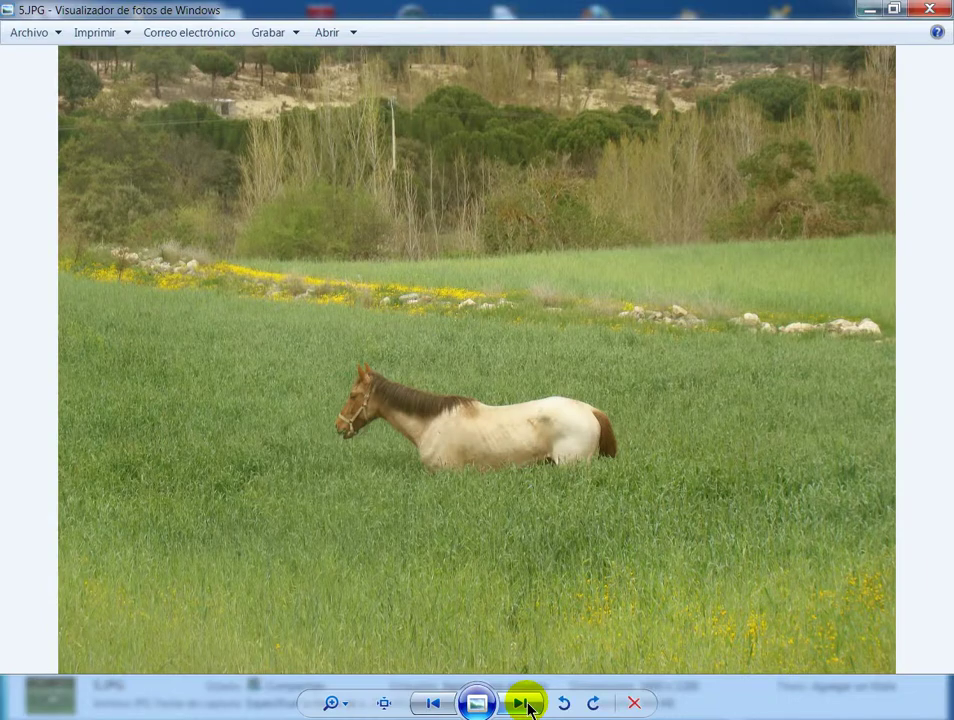
{"action": "left_click", "coordinate": [531, 705]}
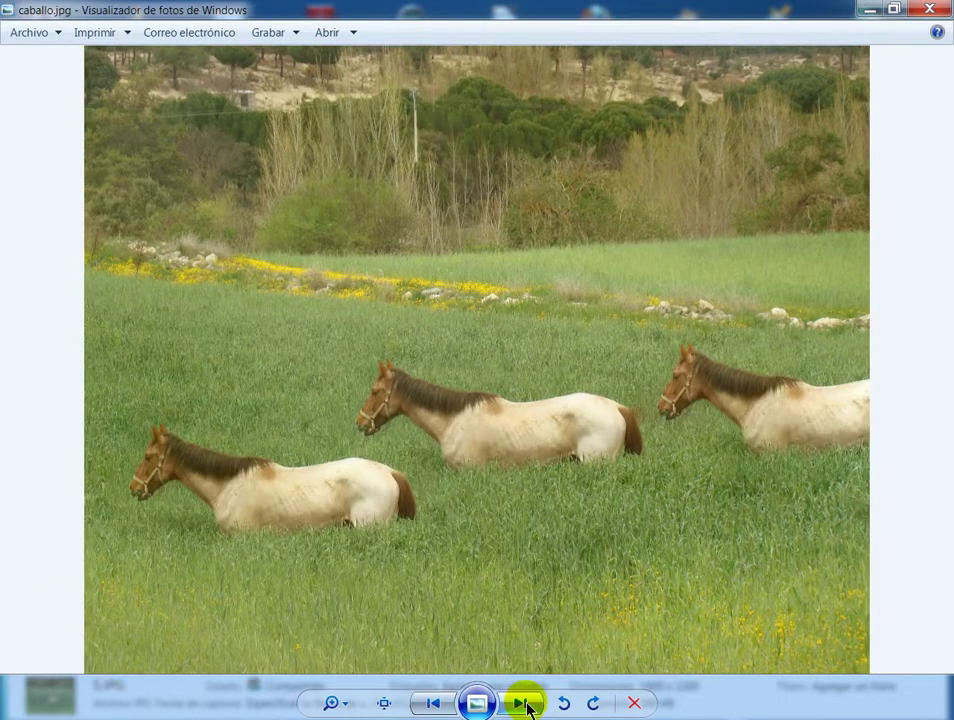
{"action": "left_click", "coordinate": [437, 705]}
{"action": "left_click", "coordinate": [437, 705]}
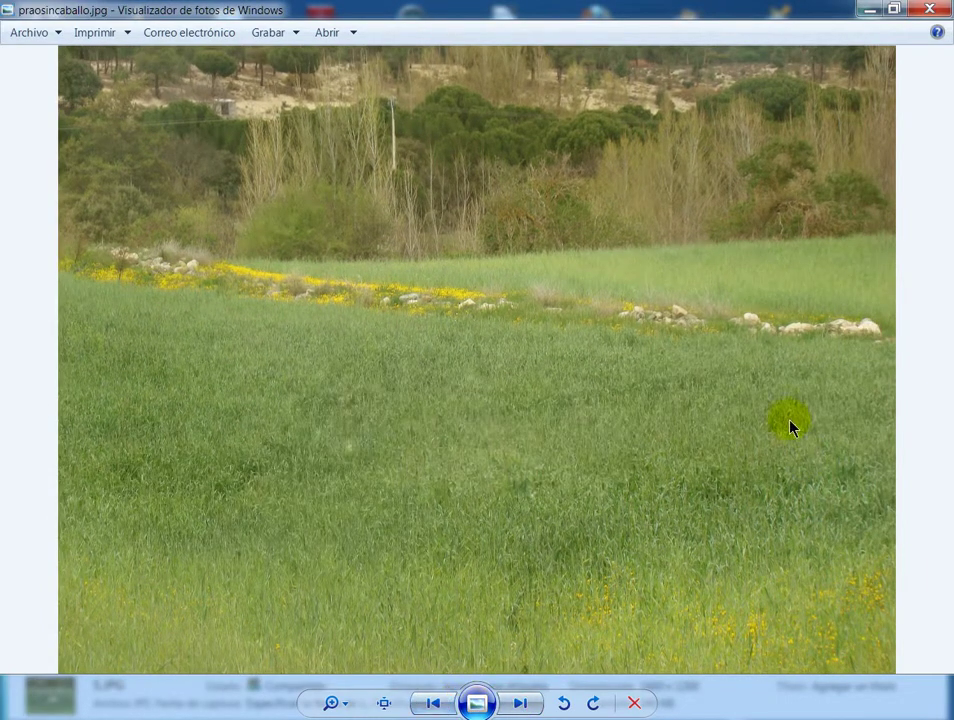